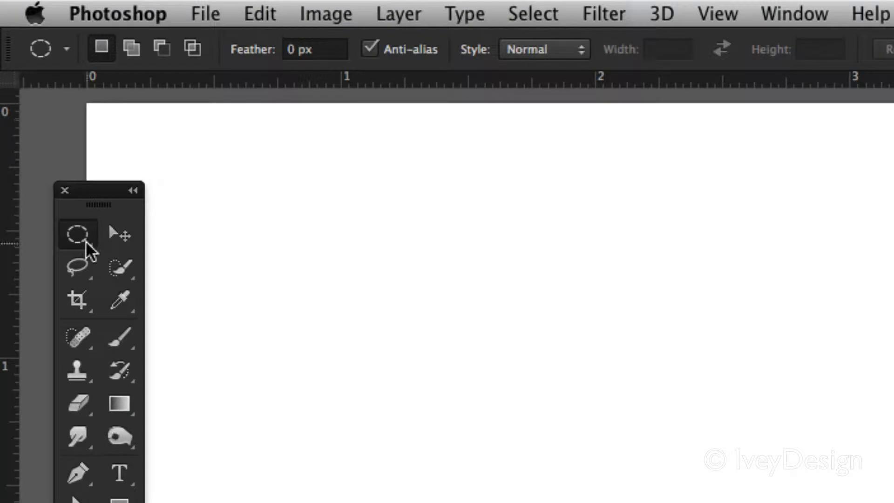
pyautogui.click(79, 237)
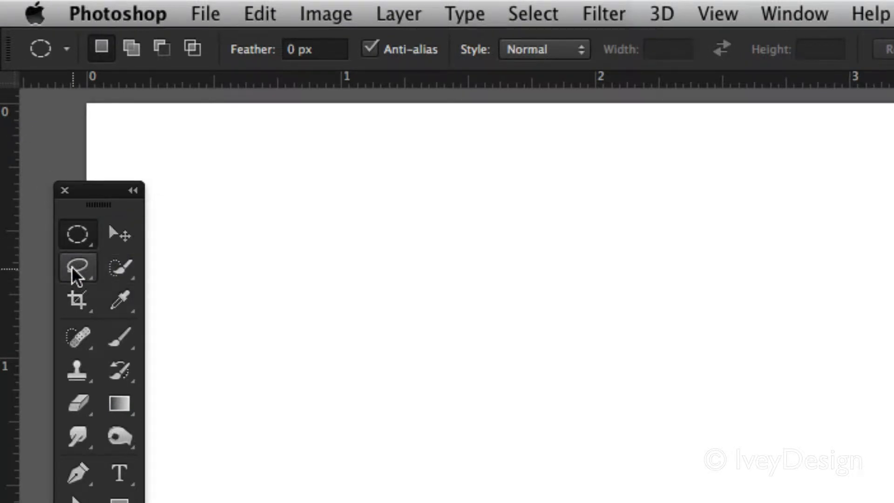
pyautogui.click(118, 269)
pyautogui.click(119, 270)
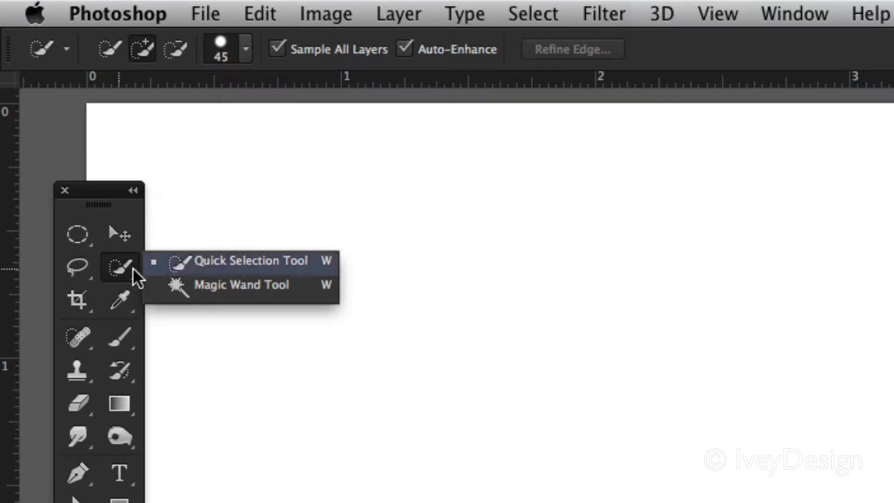
# Step: With the Elliptical Marquee tool in New selection mode, draw an elliptical selection and replace it with a second one slightly lower to its right
pyautogui.click(75, 238)
pyautogui.click(73, 235)
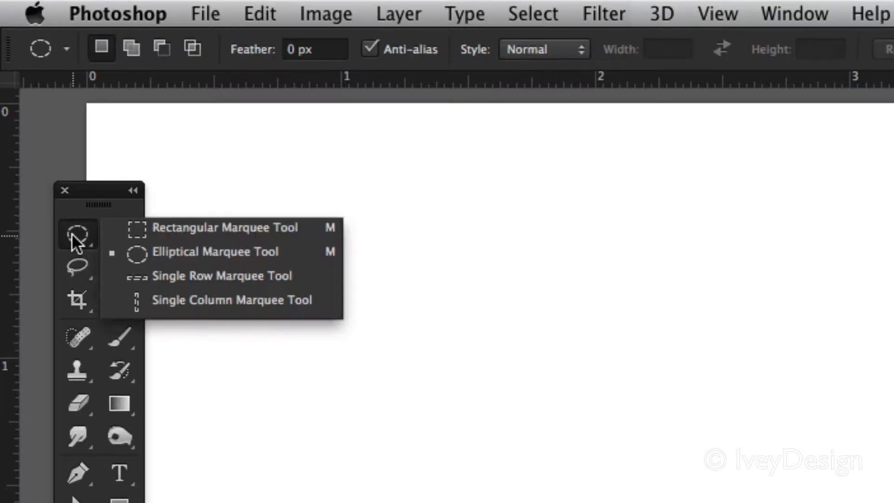
pyautogui.click(151, 250)
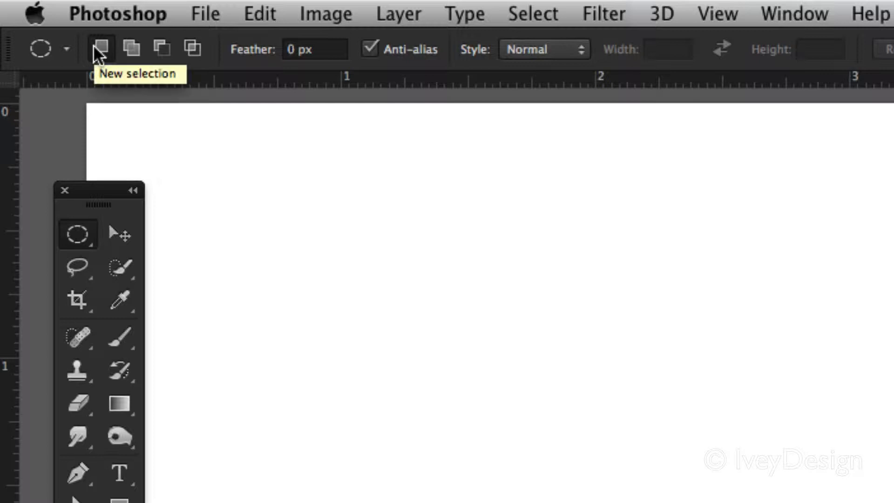
pyautogui.moveTo(252, 196); pyautogui.dragTo(468, 349)
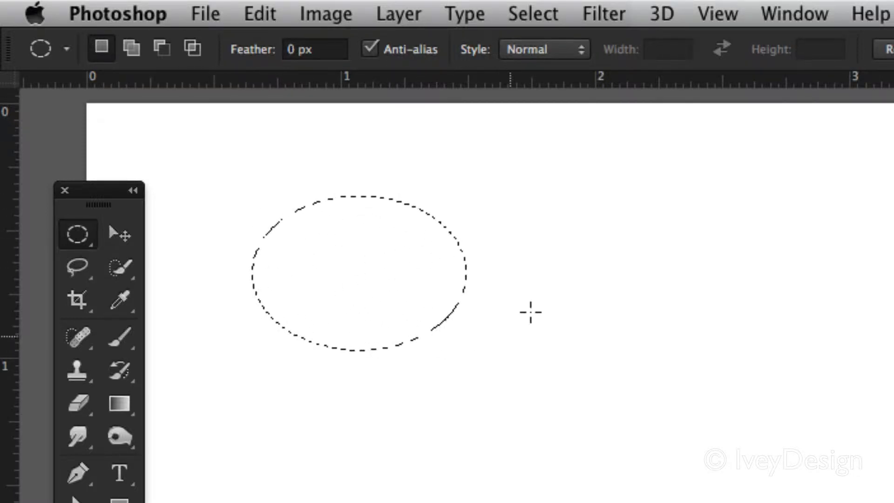
pyautogui.moveTo(630, 233); pyautogui.dragTo(371, 391)
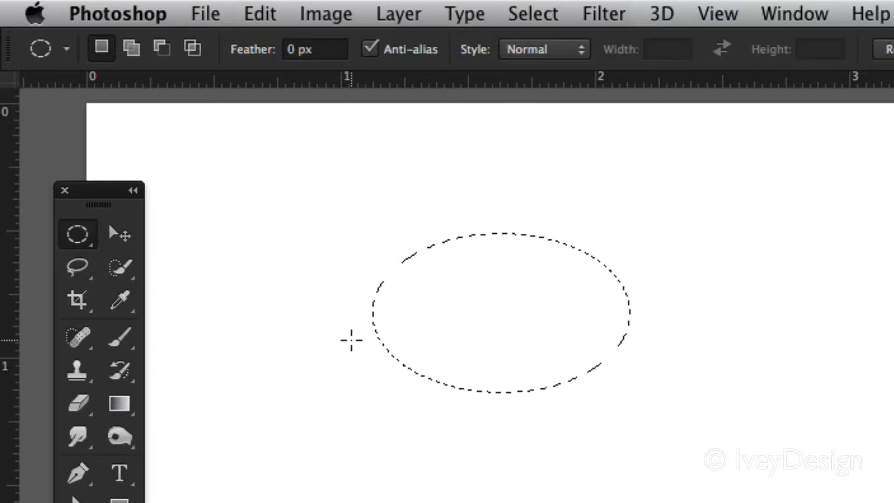
# Step: In Add to selection mode, extend the ellipse with two overlapping ellipses, one at its upper left and one at its top
pyautogui.click(132, 48)
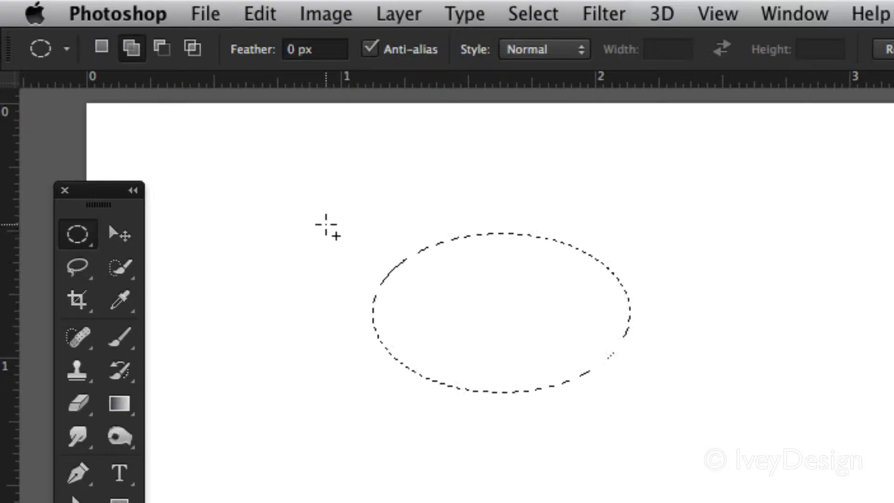
pyautogui.moveTo(326, 221); pyautogui.dragTo(489, 340)
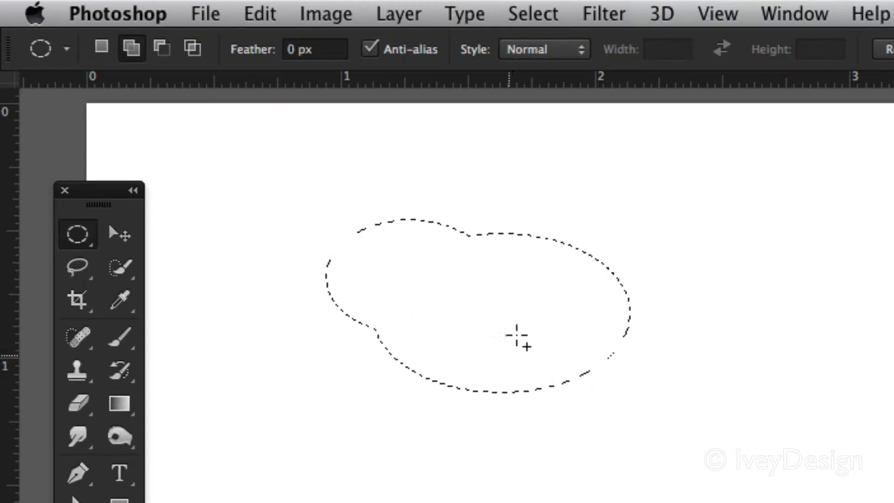
pyautogui.moveTo(422, 184); pyautogui.dragTo(552, 307)
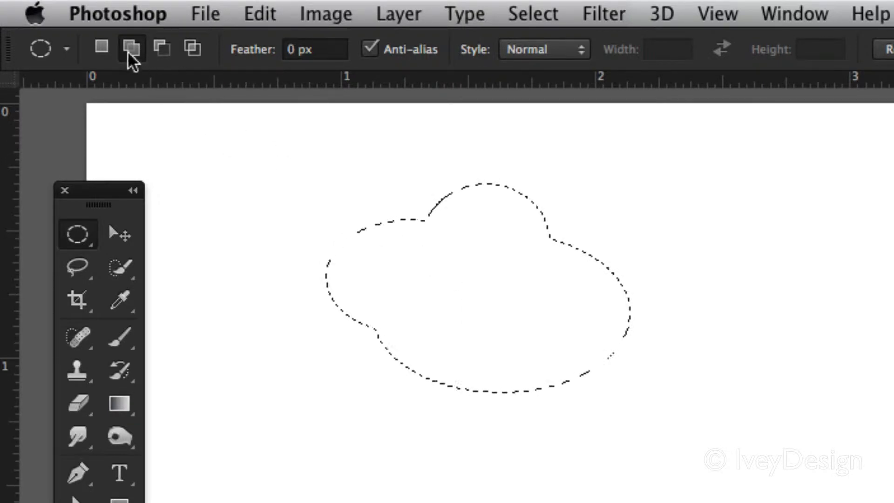
# Step: Restore New selection mode and, adding temporarily, extend the selection with ellipses at its upper left and its right edge
pyautogui.click(101, 46)
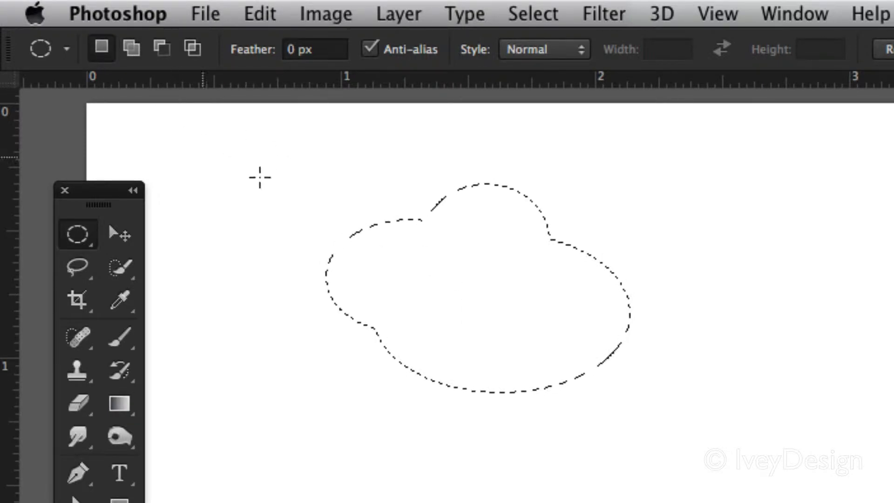
pyautogui.press('shift')
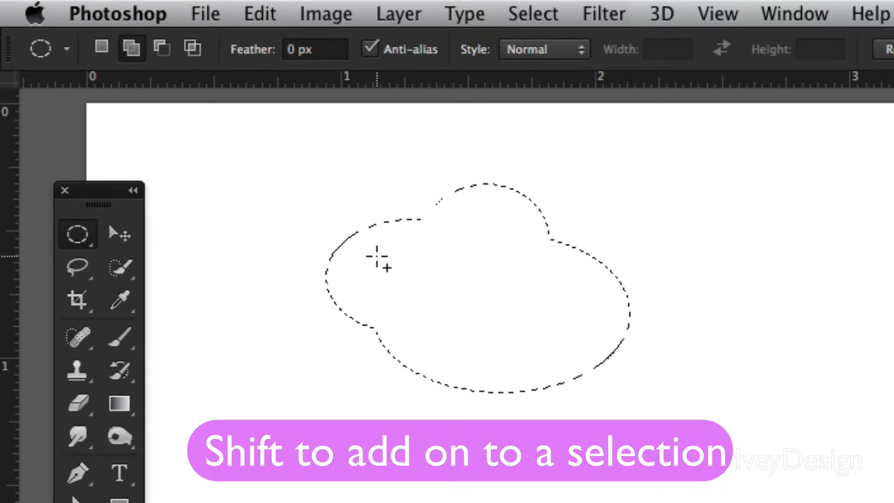
pyautogui.moveTo(348, 174); pyautogui.dragTo(510, 305)
pyautogui.moveTo(557, 251); pyautogui.dragTo(649, 319)
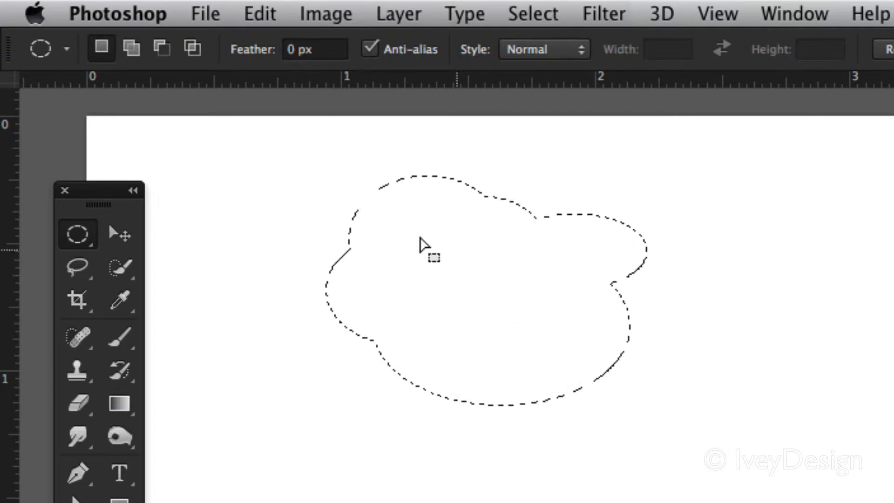
# Step: In Subtract from selection mode, cut two ellipses out of the selection's left side, one above the other
pyautogui.click(162, 47)
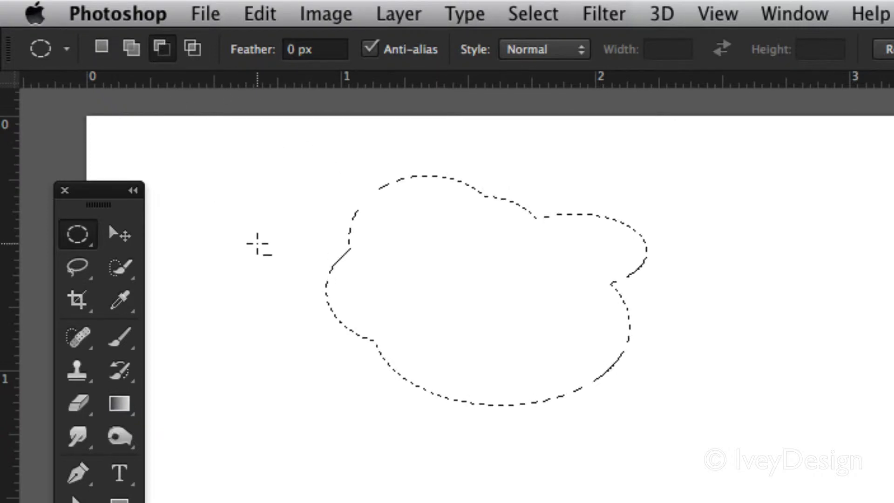
pyautogui.moveTo(279, 218); pyautogui.dragTo(503, 326)
pyautogui.moveTo(327, 296); pyautogui.dragTo(475, 407)
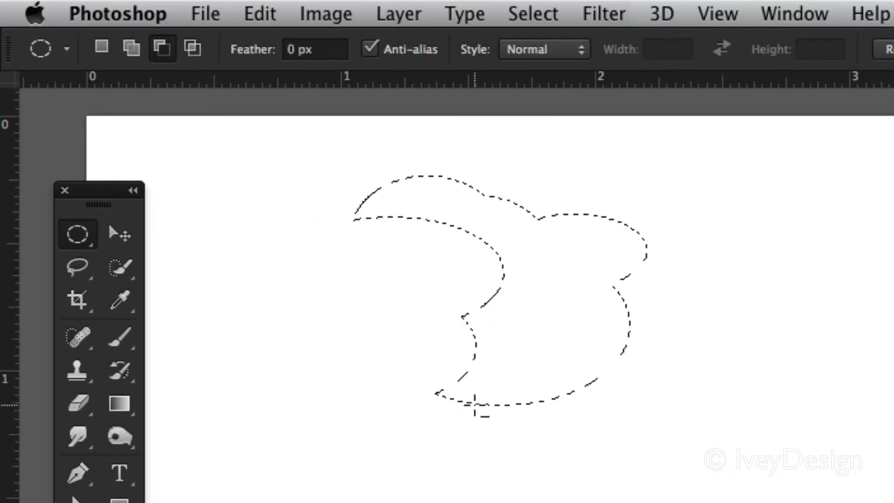
# Step: Restore New selection mode and, subtracting temporarily, cut another ellipse out of the selection's lower inner curve
pyautogui.click(103, 53)
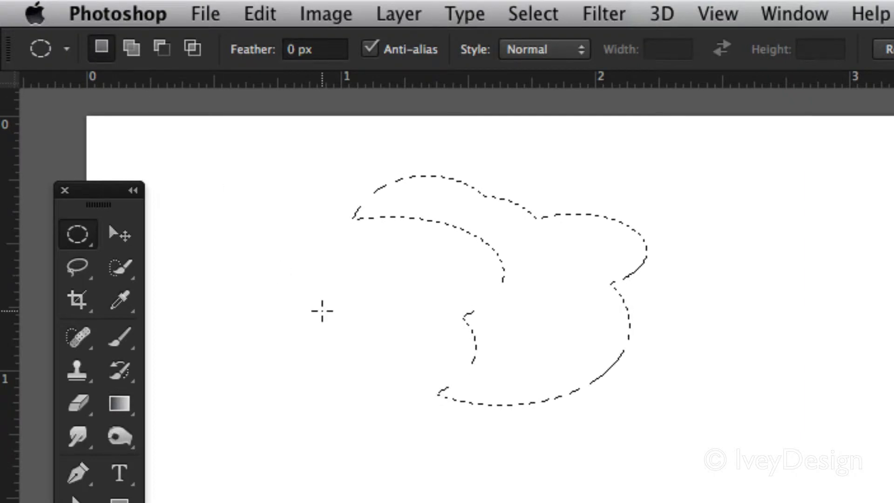
pyautogui.press('alt')
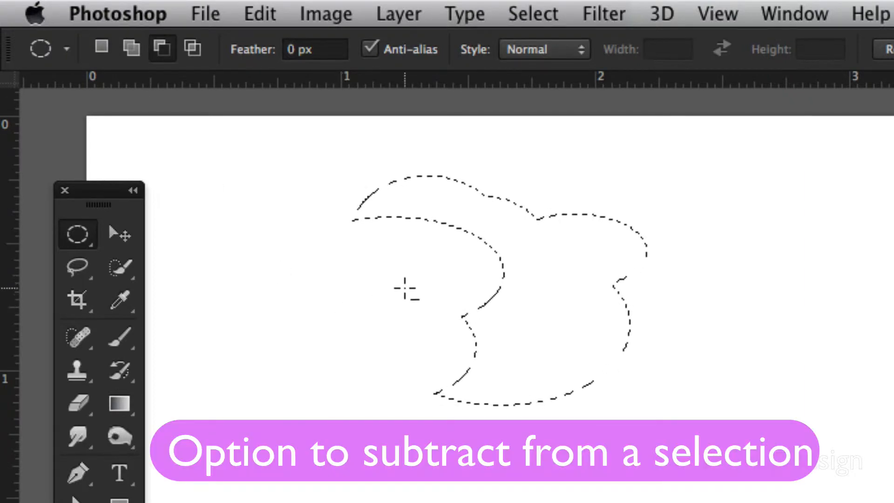
pyautogui.moveTo(426, 283); pyautogui.dragTo(571, 361)
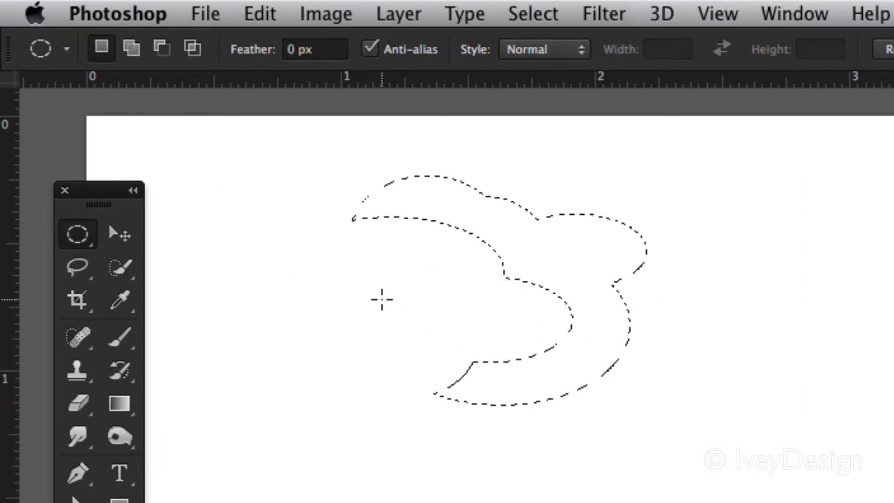
# Step: Intersect the selection with a wide ellipse across its right half, and return to New selection mode
pyautogui.click(189, 46)
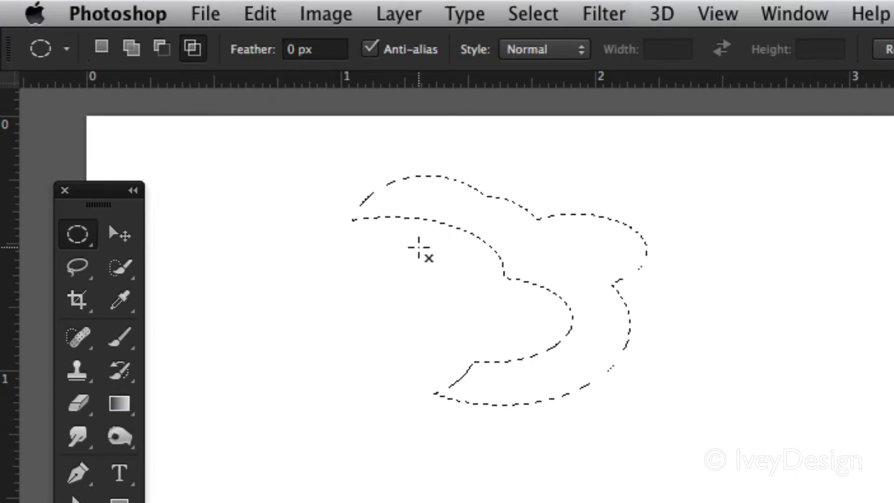
pyautogui.moveTo(425, 246); pyautogui.dragTo(708, 338)
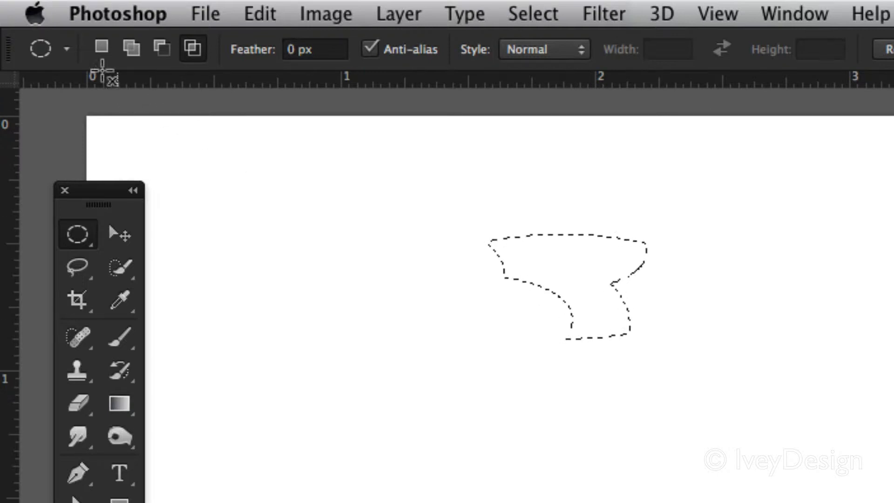
pyautogui.click(98, 53)
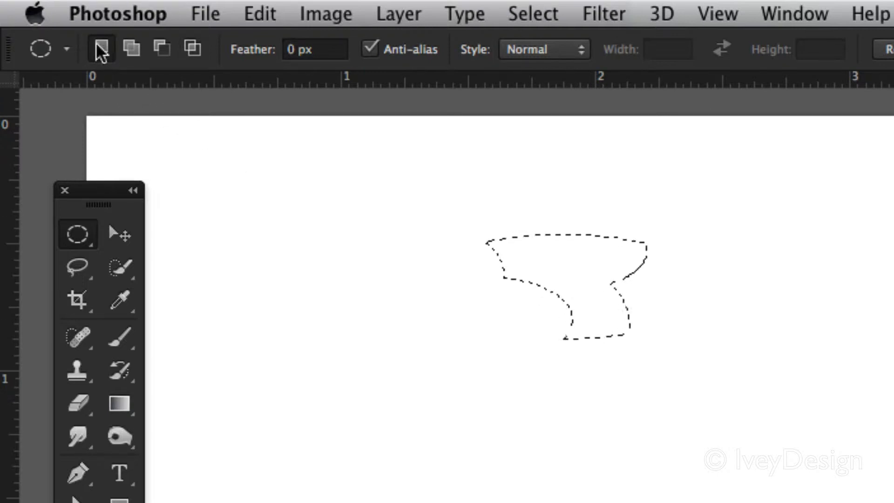
# Step: Temporarily subtract a tall ellipse from the left edge of the remaining selection, and deselect everything
pyautogui.press('shift')
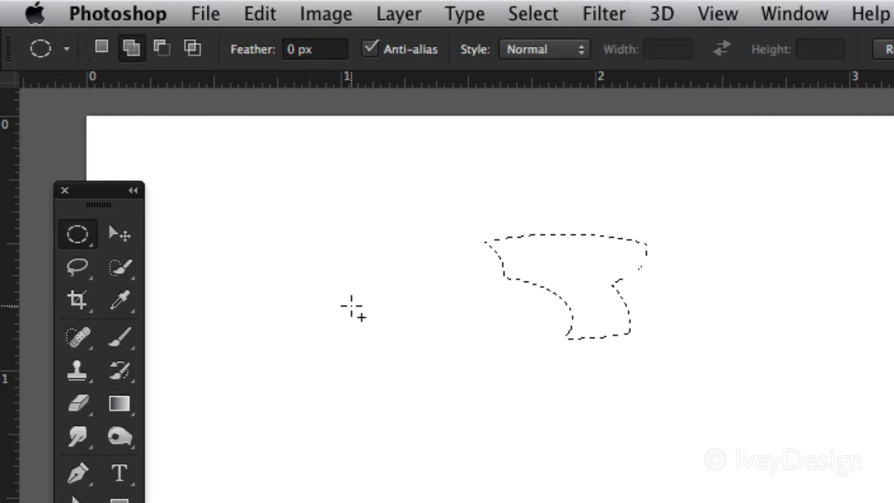
pyautogui.press('alt')
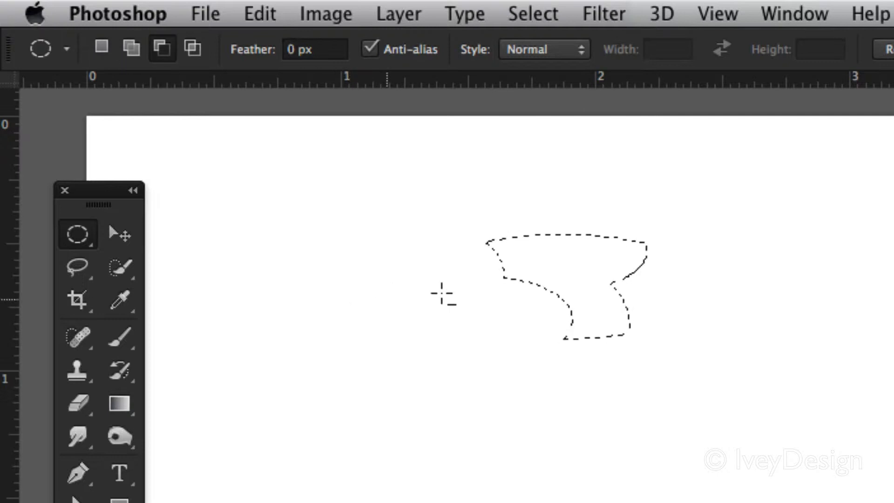
pyautogui.moveTo(438, 216); pyautogui.dragTo(557, 358)
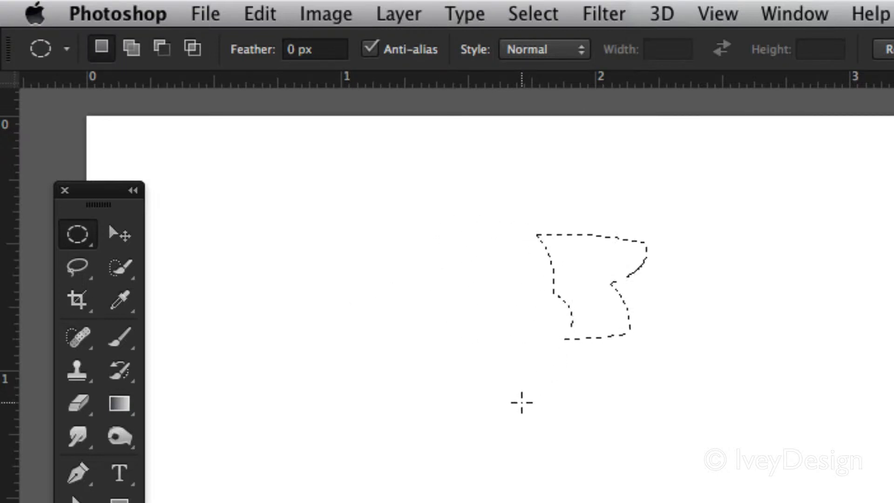
pyautogui.press('super+d')
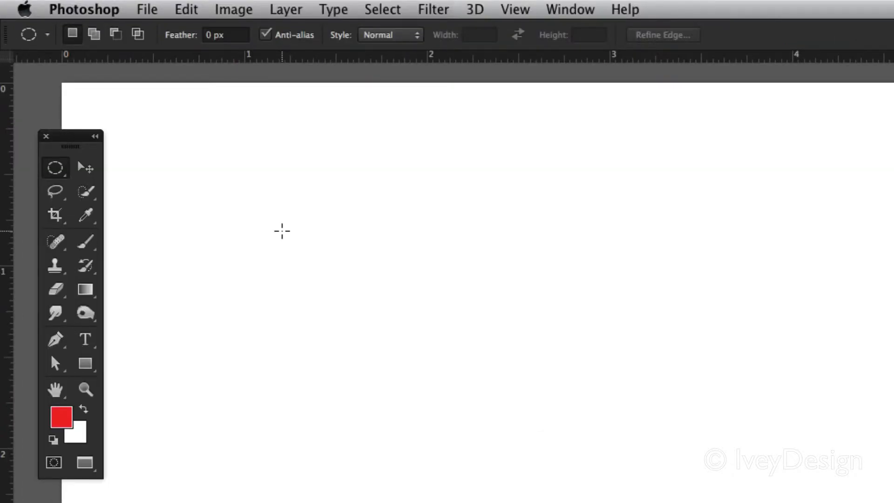
# Step: Draw an elliptical selection with 0 px feather, paint it solid red with the size 60 Brush, and deselect
pyautogui.moveTo(185, 156); pyautogui.dragTo(399, 295)
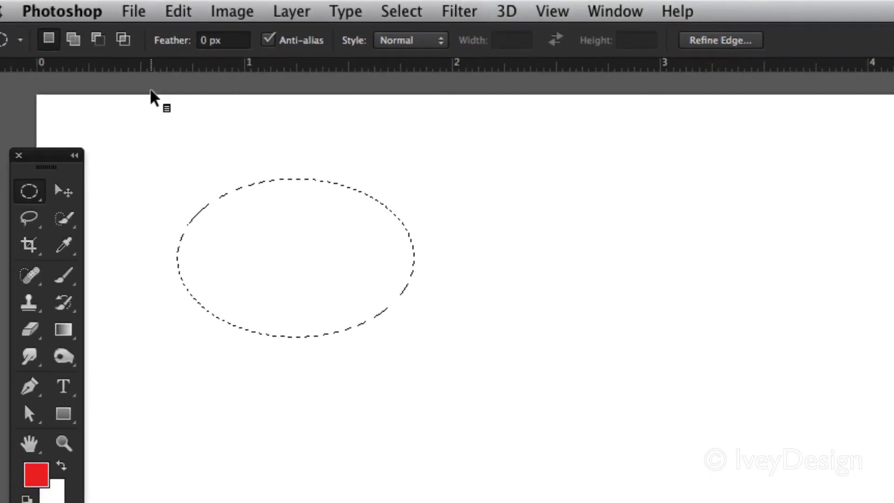
pyautogui.click(66, 277)
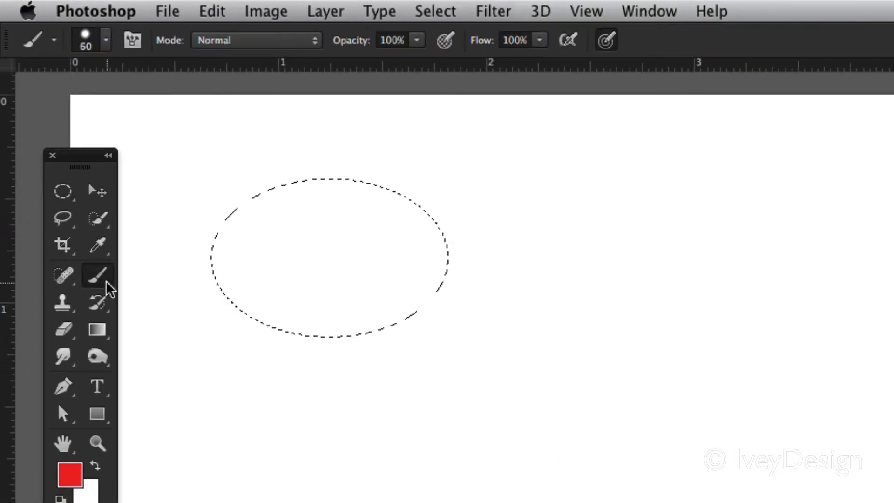
pyautogui.moveTo(224, 238)
pyautogui.mouseDown()
pyautogui.moveTo(256, 242)
pyautogui.moveTo(309, 149)
pyautogui.moveTo(341, 189)
pyautogui.moveTo(309, 200)
pyautogui.moveTo(319, 267)
pyautogui.moveTo(363, 254)
pyautogui.moveTo(328, 270)
pyautogui.moveTo(411, 324)
pyautogui.moveTo(408, 339)
pyautogui.moveTo(231, 305)
pyautogui.moveTo(340, 336)
pyautogui.moveTo(374, 292)
pyautogui.mouseUp()
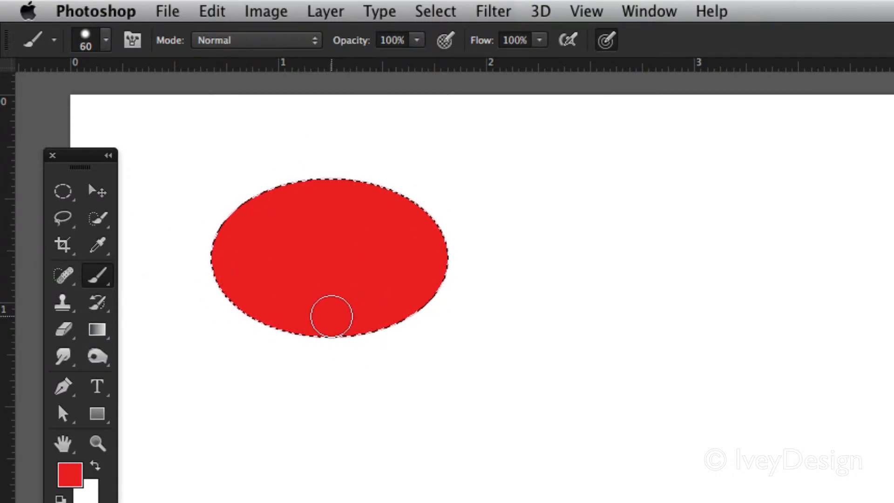
pyautogui.press('super+d')
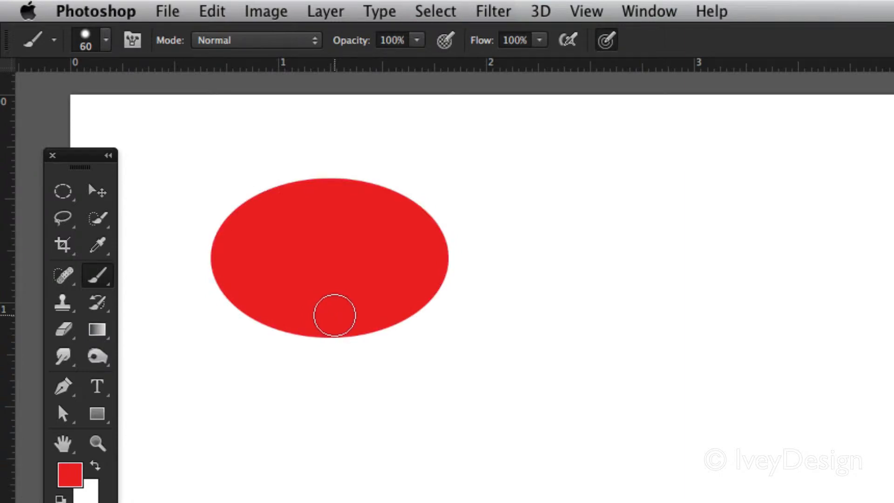
# Step: Set the Elliptical Marquee's feather to 10 px and draw a similar elliptical selection to the right of the red ellipse
pyautogui.click(63, 191)
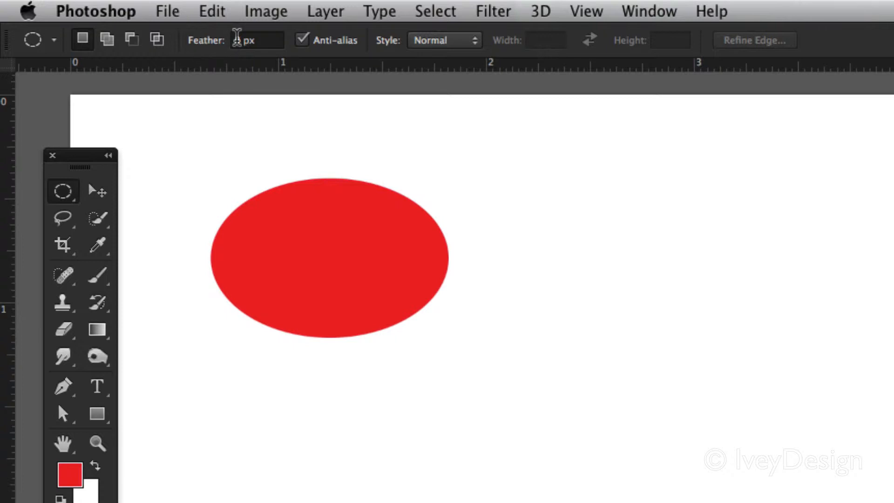
pyautogui.click(238, 39)
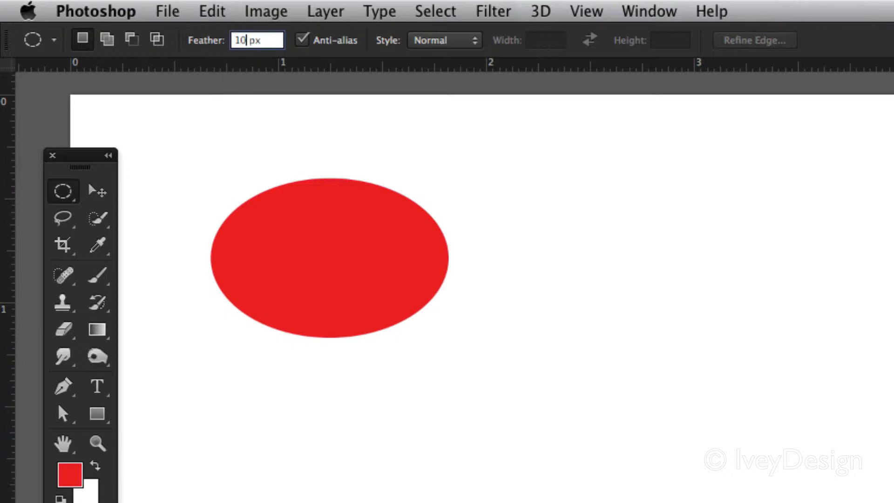
pyautogui.write('10')
pyautogui.press('Return')
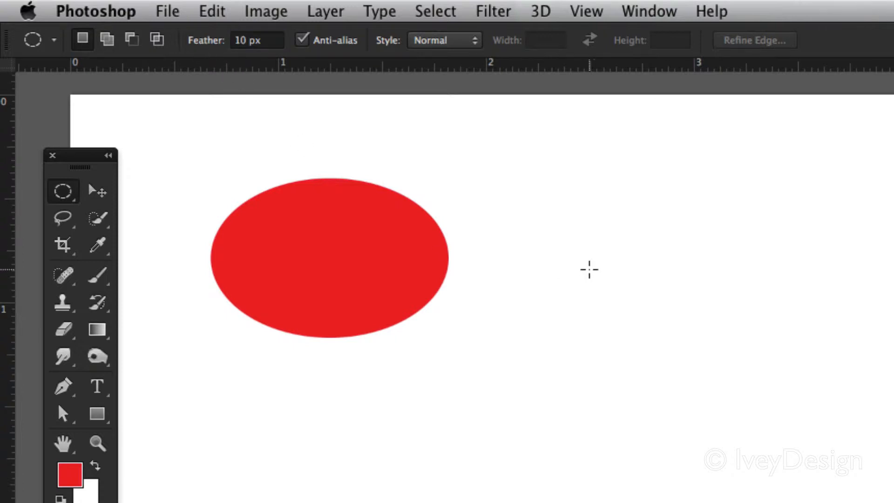
pyautogui.moveTo(531, 195); pyautogui.dragTo(792, 350)
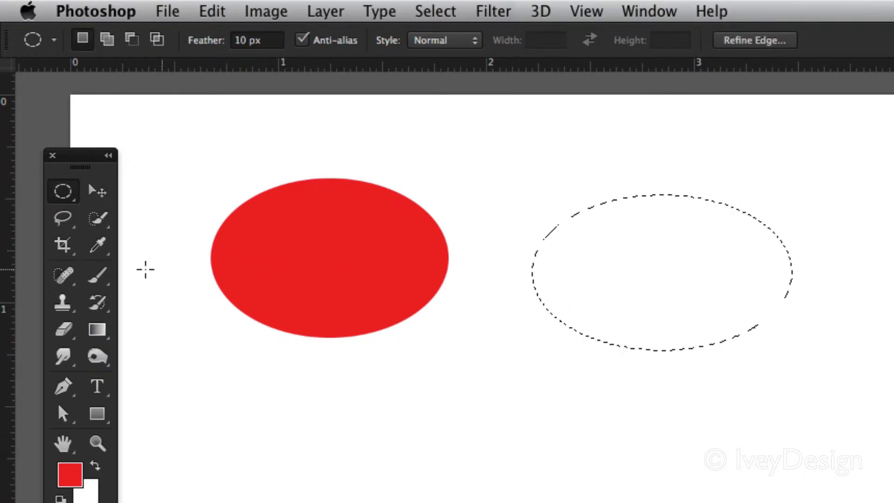
# Step: Paint the feathered elliptical selection red with the size 60 Brush, and deselect it
pyautogui.click(108, 275)
pyautogui.moveTo(519, 281)
pyautogui.mouseDown()
pyautogui.moveTo(532, 245)
pyautogui.moveTo(584, 248)
pyautogui.moveTo(596, 193)
pyautogui.moveTo(647, 177)
pyautogui.moveTo(633, 193)
pyautogui.moveTo(674, 195)
pyautogui.moveTo(689, 232)
pyautogui.moveTo(663, 211)
pyautogui.moveTo(733, 255)
pyautogui.moveTo(747, 337)
pyautogui.moveTo(718, 362)
pyautogui.moveTo(652, 351)
pyautogui.moveTo(619, 363)
pyautogui.moveTo(548, 334)
pyautogui.moveTo(554, 304)
pyautogui.moveTo(569, 333)
pyautogui.moveTo(611, 336)
pyautogui.moveTo(579, 340)
pyautogui.mouseUp()
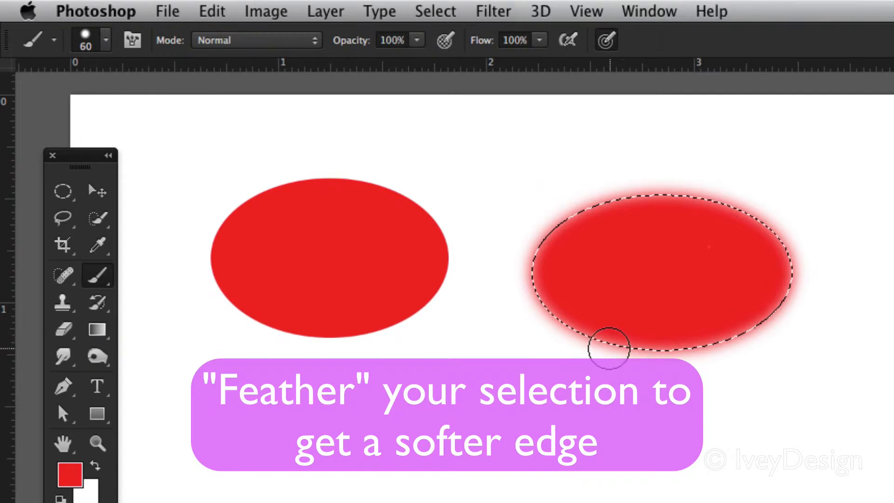
pyautogui.hotkey('ctrl', 'd')
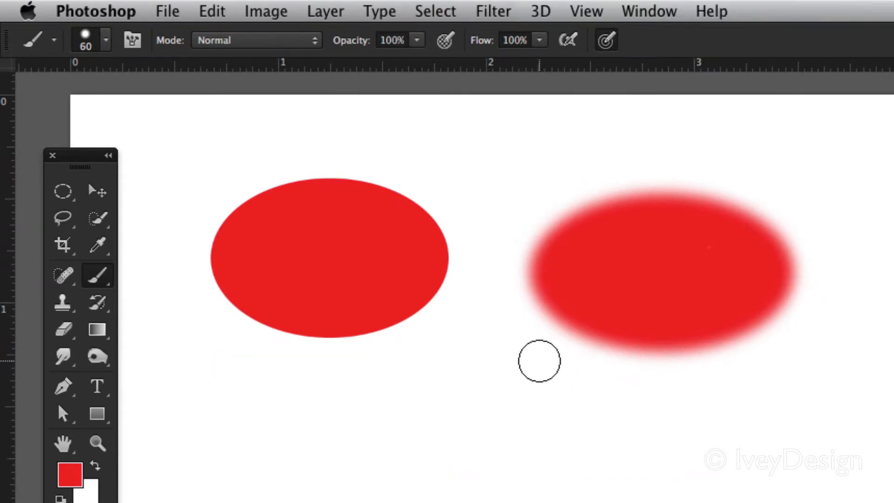
# Step: Set the Elliptical Marquee's feather to 25 px and draw a third elliptical selection to the right of the soft-edged red ellipse
pyautogui.click(62, 191)
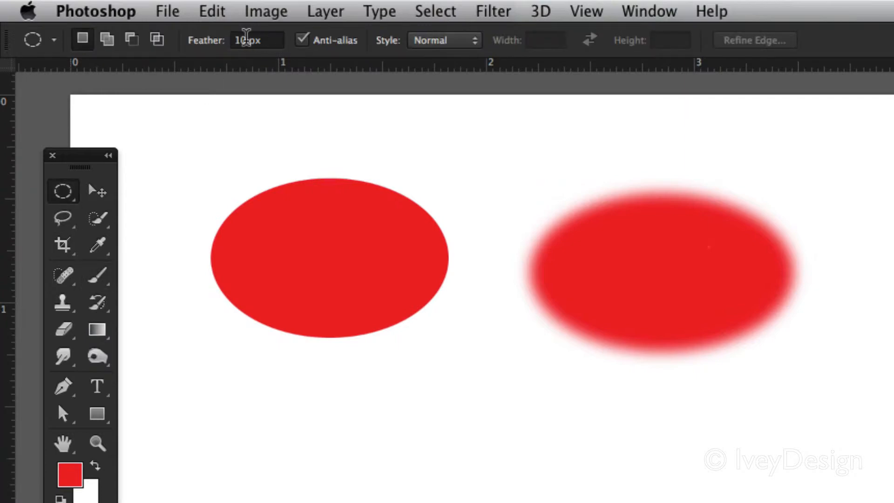
pyautogui.doubleClick(246, 37)
pyautogui.press('Return')
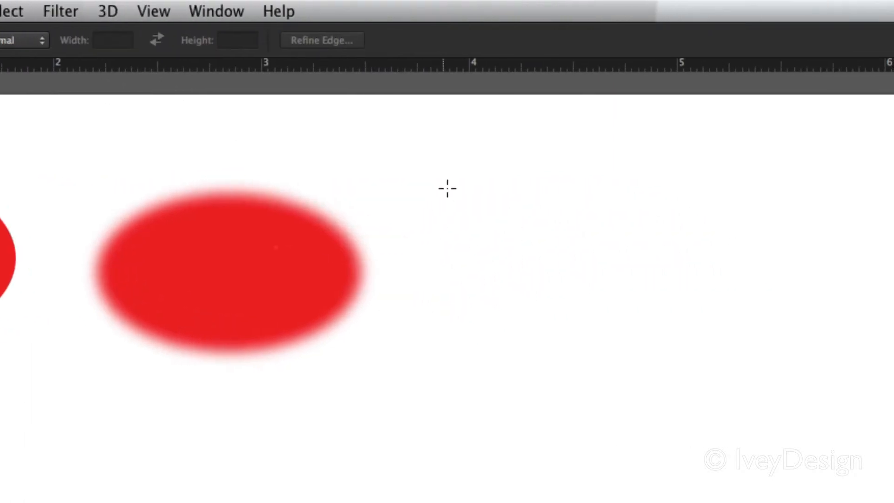
pyautogui.moveTo(447, 188); pyautogui.dragTo(694, 339)
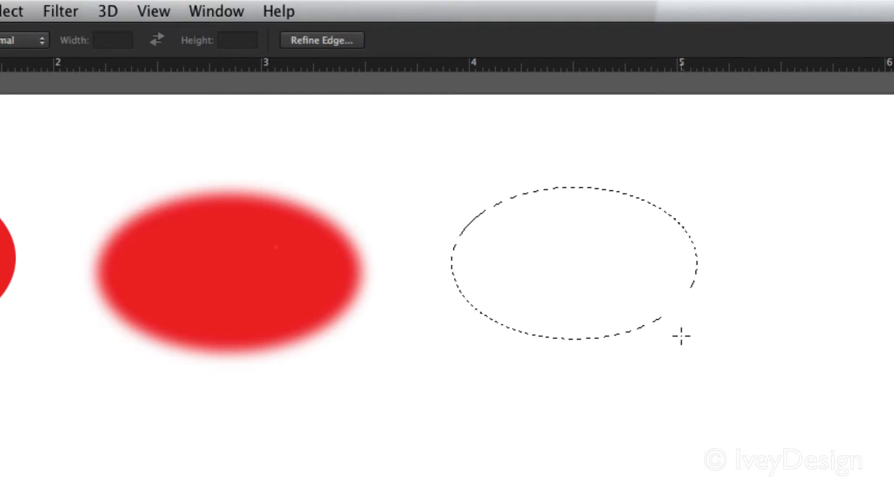
# Step: Paint the 25 px feathered elliptical selection red with the size 60 Brush, and deselect it
pyautogui.press('b')
pyautogui.moveTo(497, 192)
pyautogui.mouseDown()
pyautogui.moveTo(472, 214)
pyautogui.moveTo(450, 204)
pyautogui.moveTo(525, 132)
pyautogui.moveTo(536, 173)
pyautogui.moveTo(667, 199)
pyautogui.moveTo(692, 247)
pyautogui.moveTo(667, 240)
pyautogui.moveTo(620, 292)
pyautogui.moveTo(550, 283)
pyautogui.moveTo(543, 261)
pyautogui.moveTo(448, 279)
pyautogui.moveTo(451, 262)
pyautogui.moveTo(529, 323)
pyautogui.moveTo(657, 306)
pyautogui.moveTo(631, 315)
pyautogui.moveTo(643, 335)
pyautogui.moveTo(687, 327)
pyautogui.moveTo(707, 298)
pyautogui.moveTo(577, 173)
pyautogui.mouseUp()
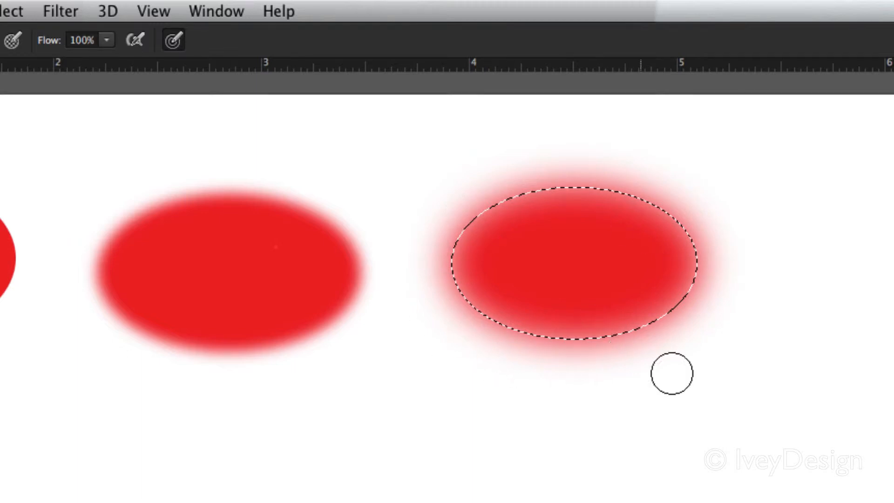
pyautogui.hotkey('ctrl', 'd')
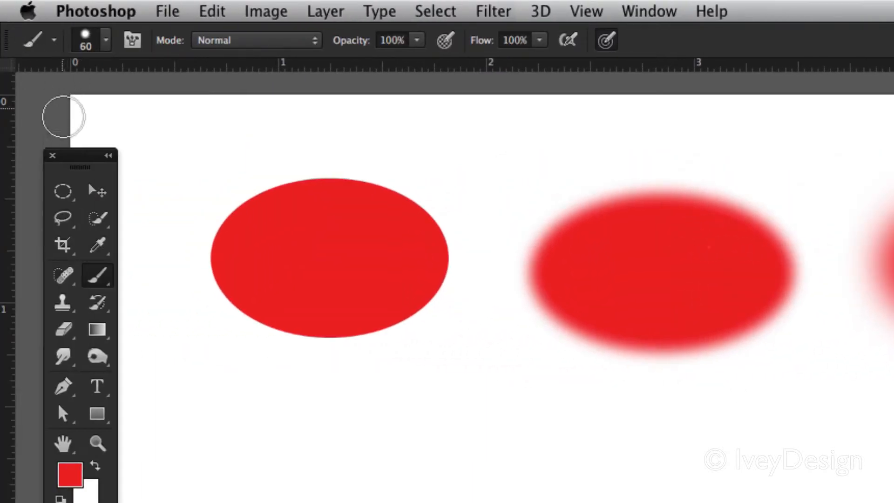
# Step: Draw a circular selection about 1.5 inches wide with 25 px feather and fill it with a custom bright blue at 100% opacity
pyautogui.click(63, 191)
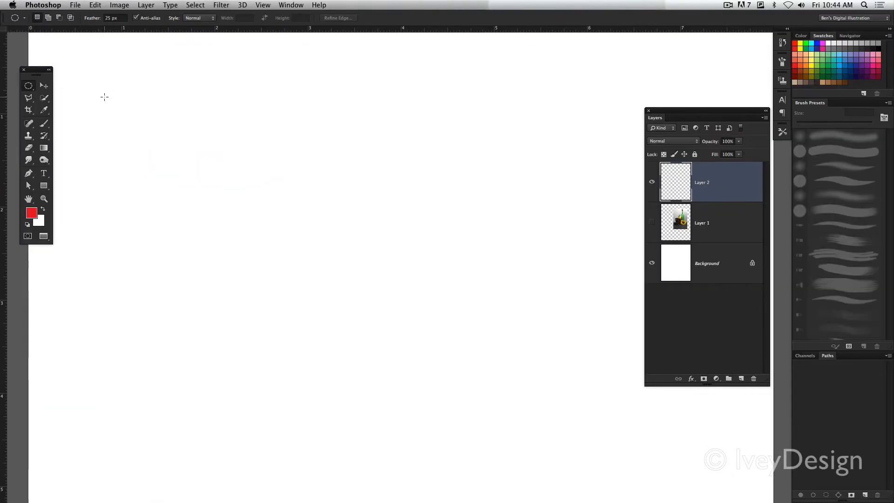
pyautogui.moveTo(170, 117); pyautogui.dragTo(304, 254)
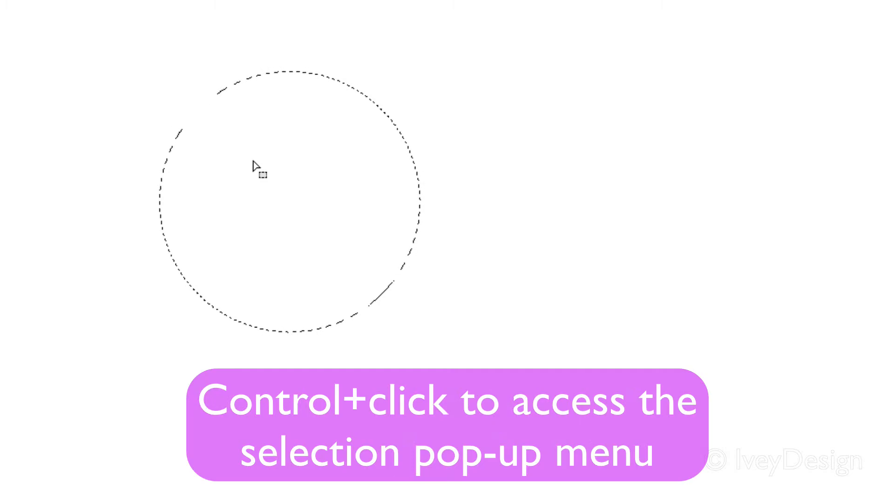
pyautogui.keyDown('ctrl'); pyautogui.click(252, 166); pyautogui.keyUp('ctrl')
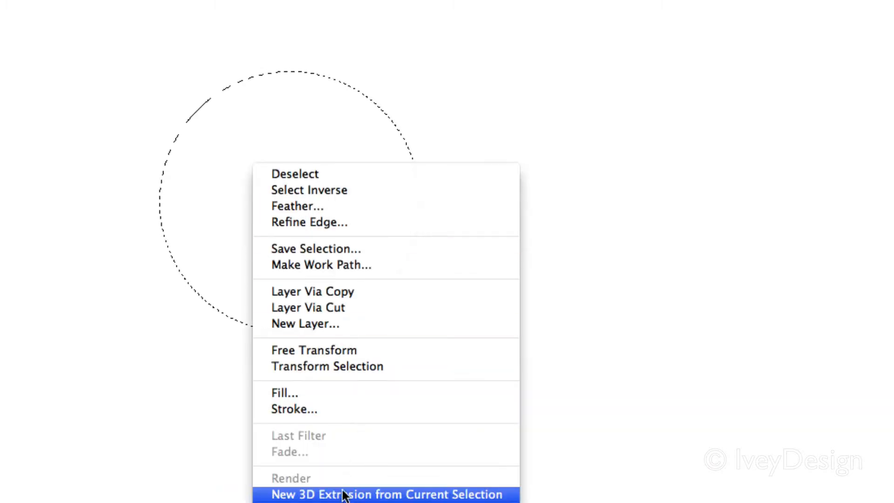
pyautogui.click(319, 391)
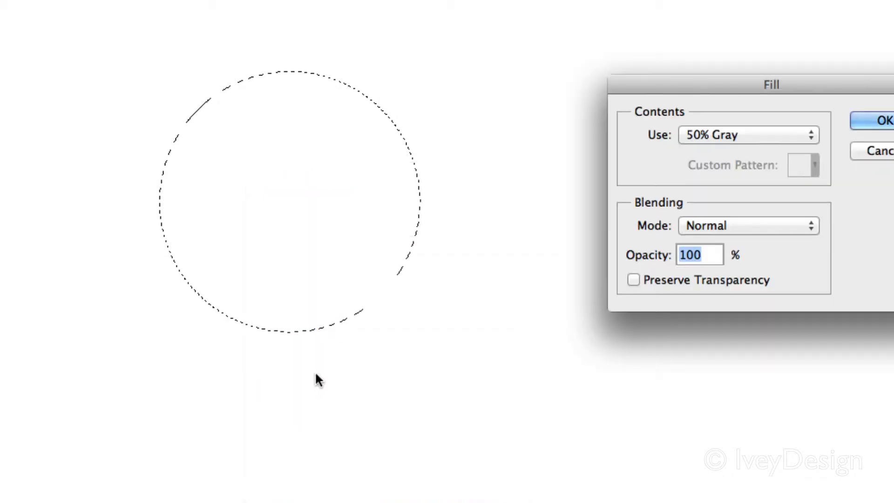
pyautogui.moveTo(583, 148); pyautogui.dragTo(488, 144)
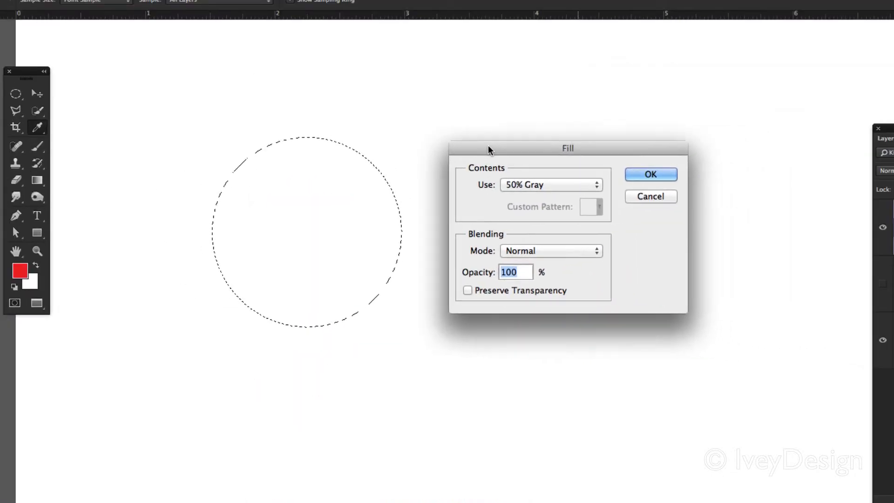
pyautogui.click(527, 185)
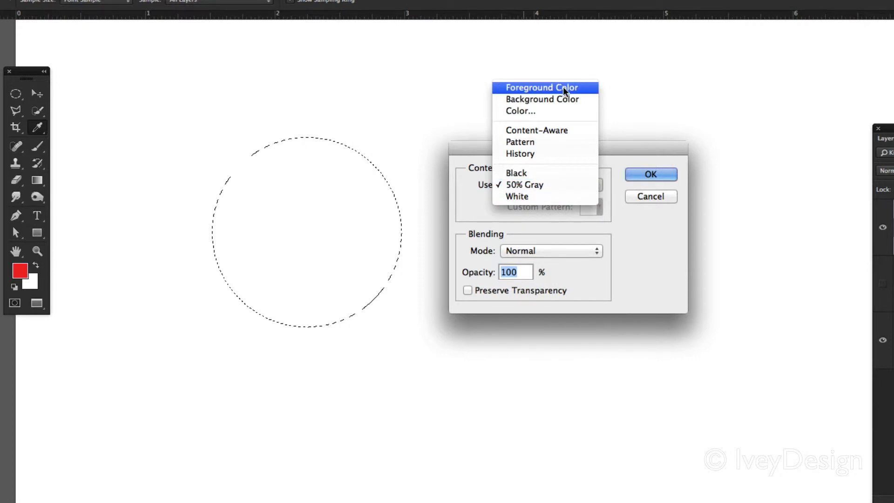
pyautogui.click(535, 113)
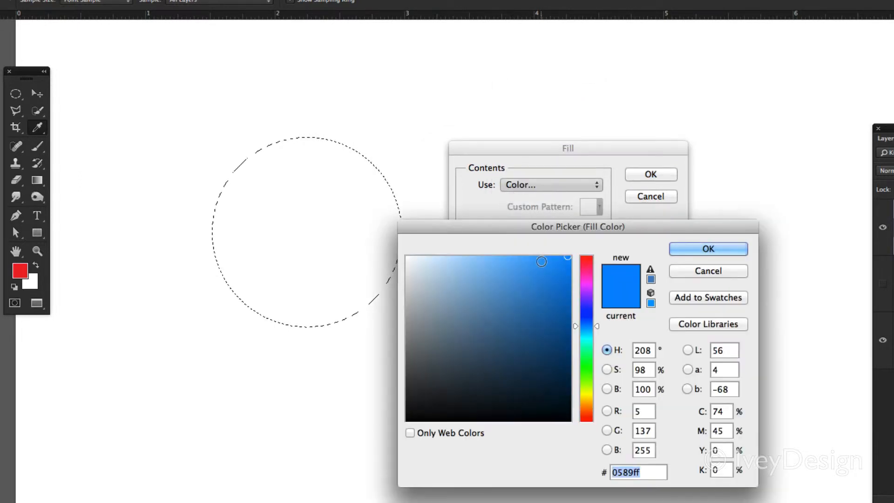
pyautogui.moveTo(561, 277); pyautogui.dragTo(544, 262)
pyautogui.click(695, 251)
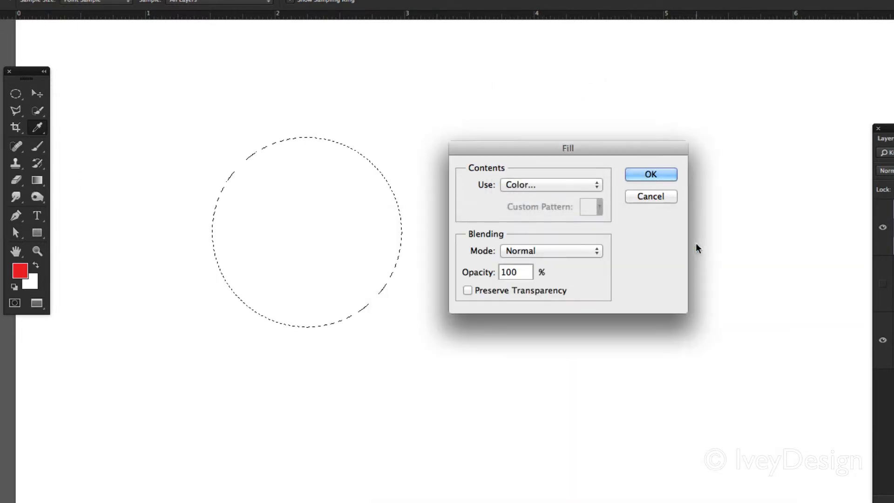
pyautogui.click(651, 175)
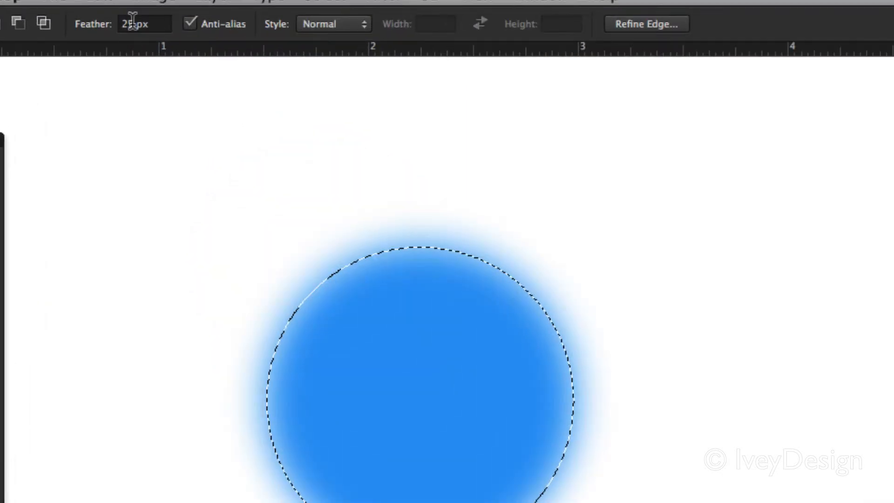
# Step: Set the marquee feather to 0 px and draw a circular selection about 1.1 inches wide to the right of the blue circle
pyautogui.doubleClick(133, 22)
pyautogui.write('0')
pyautogui.press('Return')
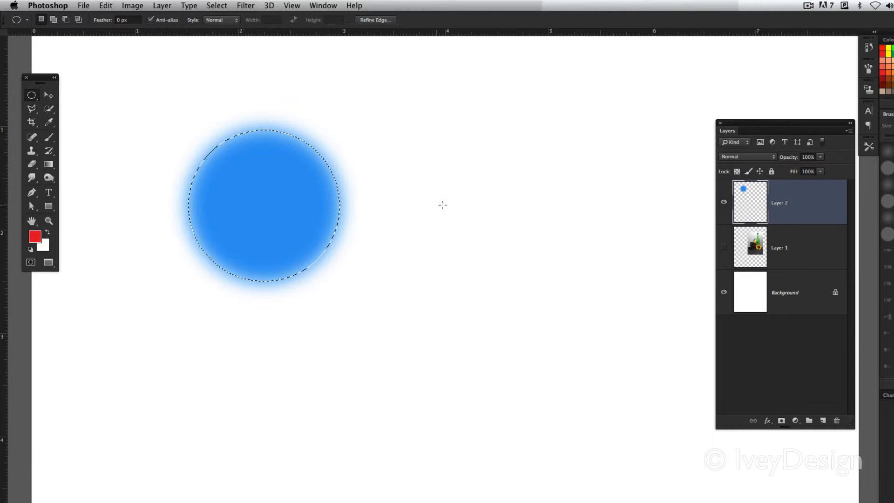
pyautogui.moveTo(412, 158); pyautogui.dragTo(539, 274)
# Step: Fill the unfeathered circular selection with Black in Normal mode at 100% opacity, and deselect it
pyautogui.rightClick(478, 197)
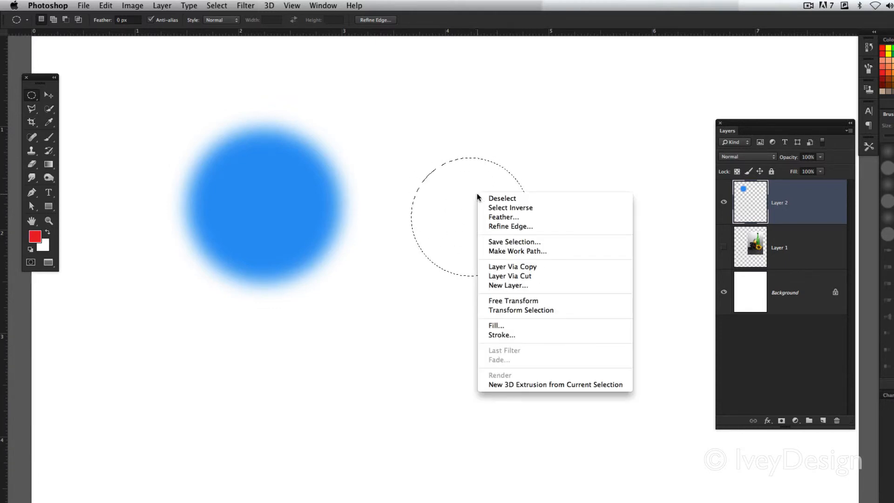
pyautogui.click(529, 326)
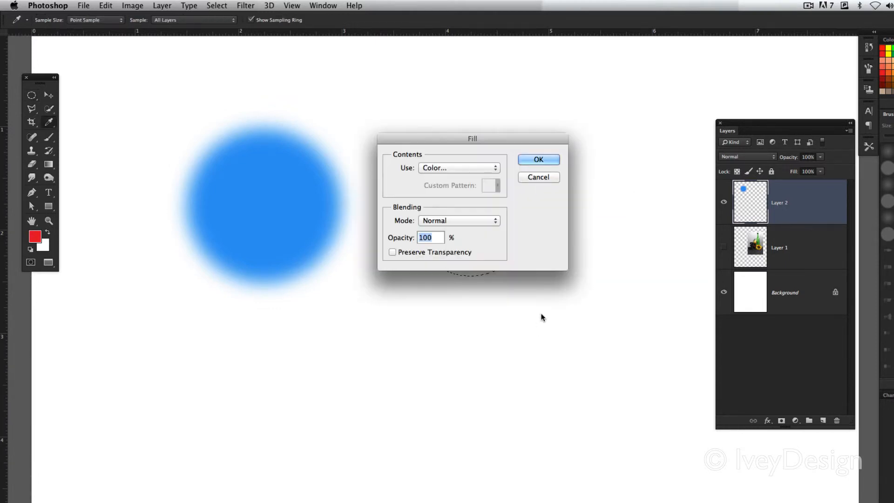
pyautogui.click(431, 168)
pyautogui.click(445, 218)
pyautogui.click(538, 160)
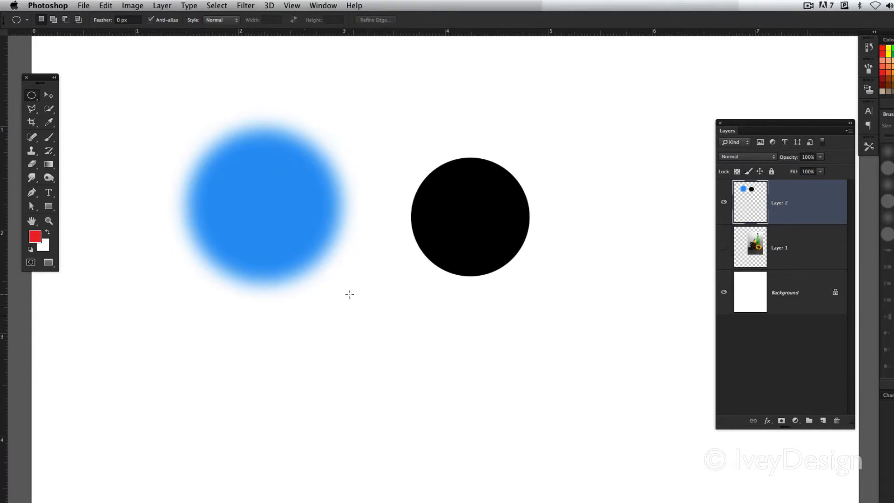
# Step: Draw a circular selection about 1 inch wide below and between the blue and black circles, and bring up its selection commands
pyautogui.moveTo(329, 307); pyautogui.dragTo(438, 413)
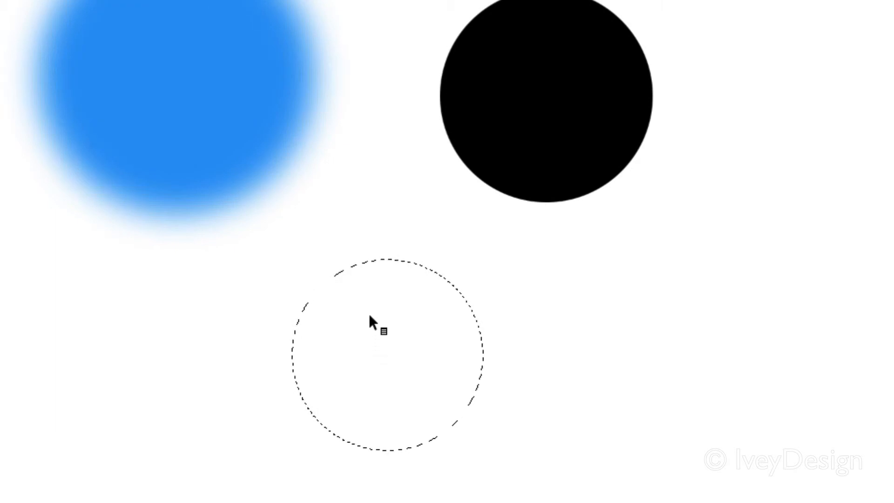
pyautogui.rightClick(375, 328)
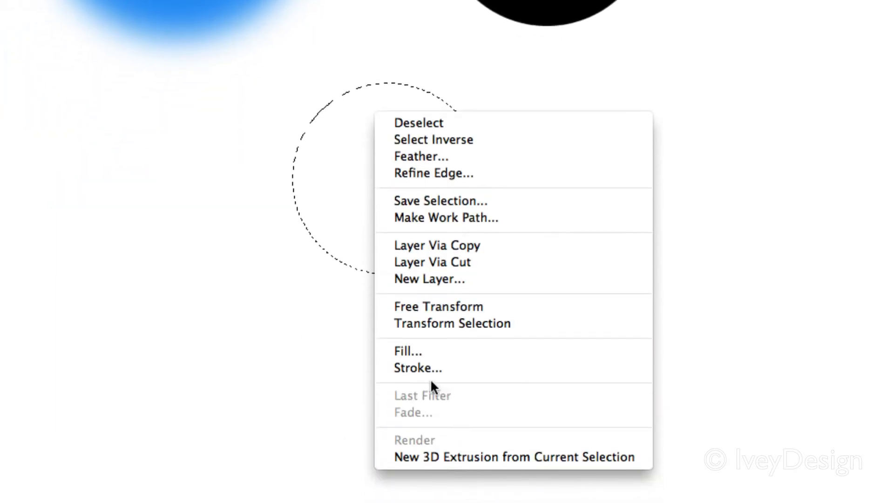
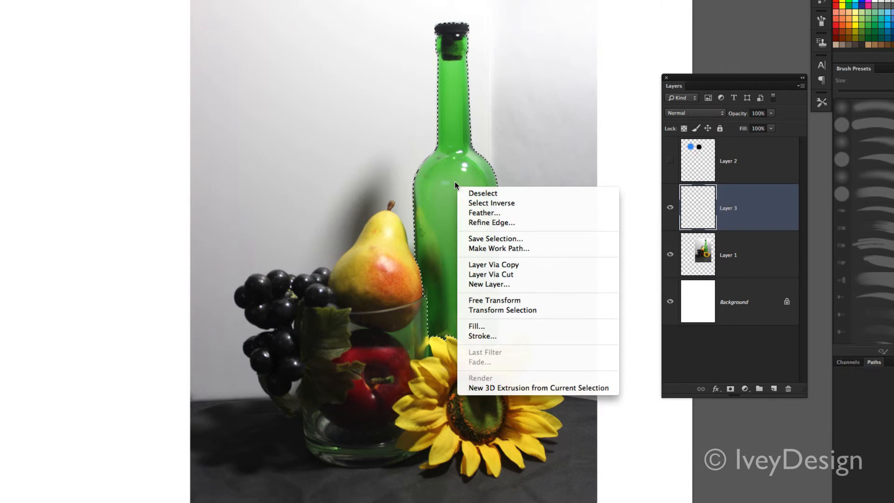
# Step: Fill the bottle selection on Layer 3 with Black in Normal mode at 100% opacity, then deselect it with Layer 1 hidden
pyautogui.click(497, 331)
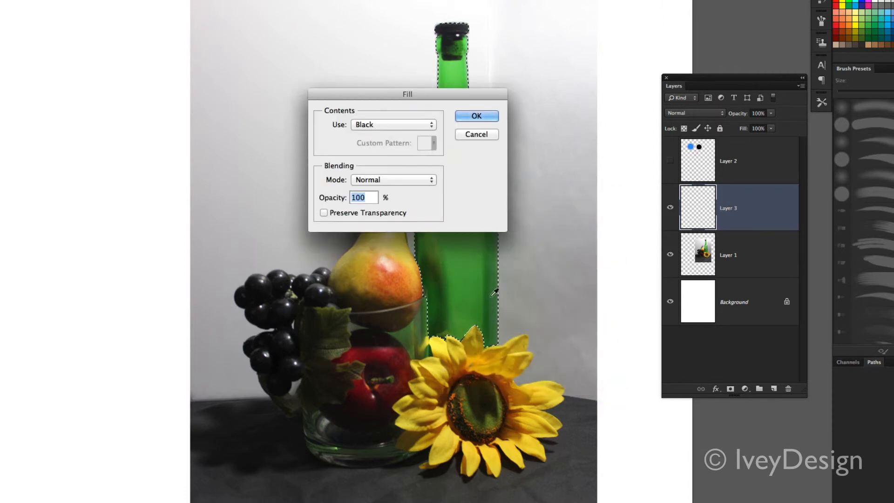
pyautogui.moveTo(413, 96); pyautogui.dragTo(666, 84)
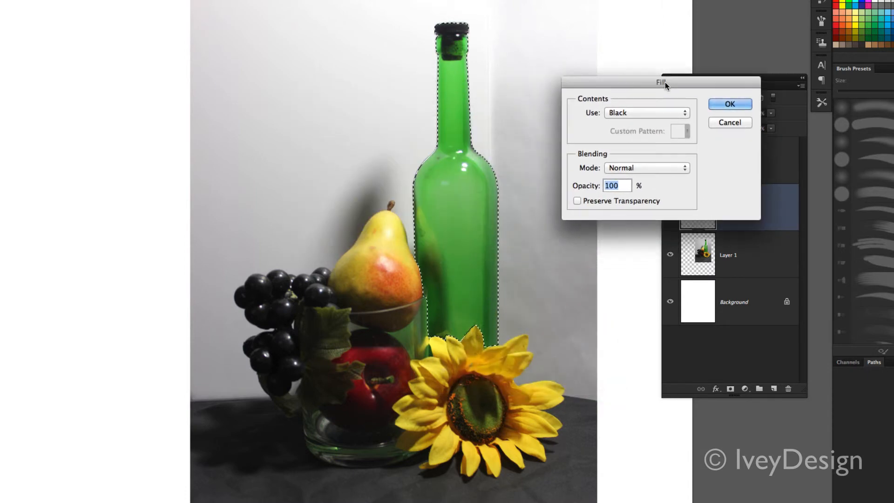
pyautogui.click(731, 103)
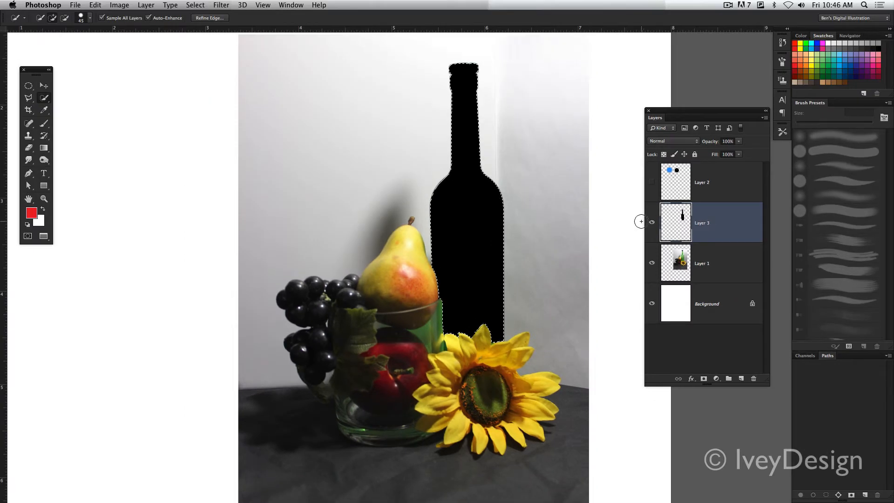
pyautogui.click(653, 263)
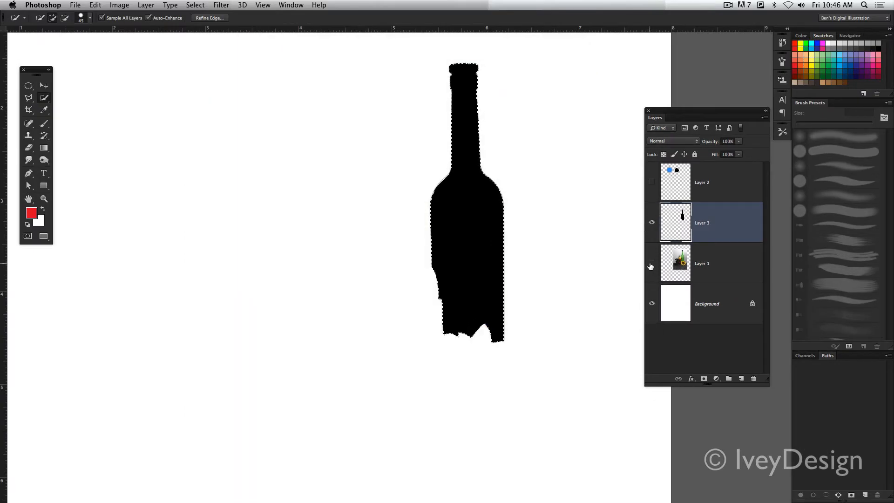
pyautogui.hotkey('ctrl', 'd')
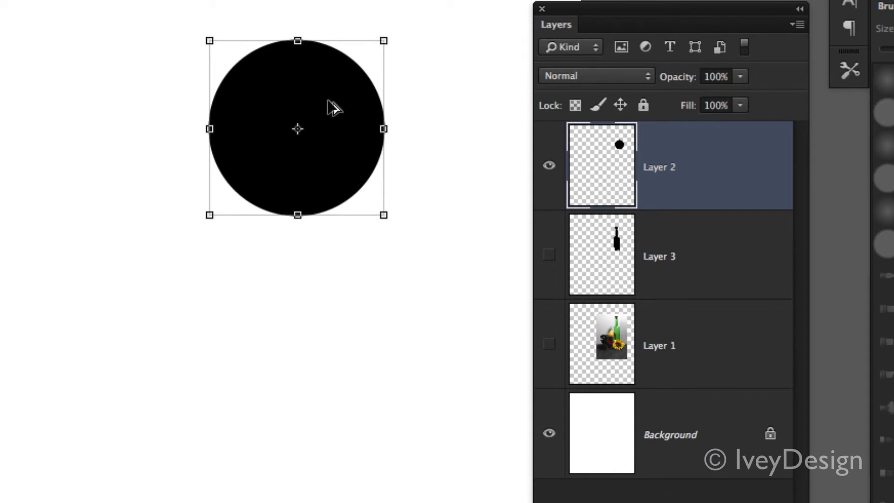
# Step: Duplicate the black circle on Layer 2 three times and arrange the four circles in a two-by-two grid
pyautogui.moveTo(320, 79); pyautogui.dragTo(322, 293)
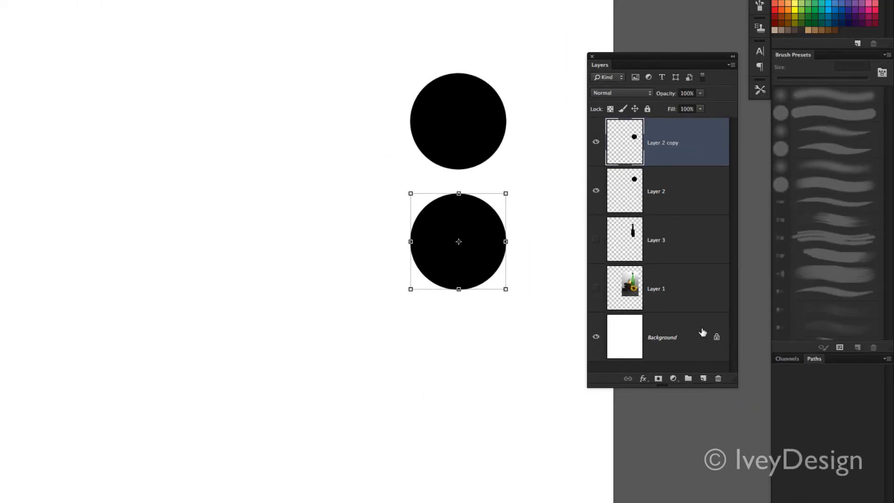
pyautogui.moveTo(695, 148); pyautogui.dragTo(704, 382)
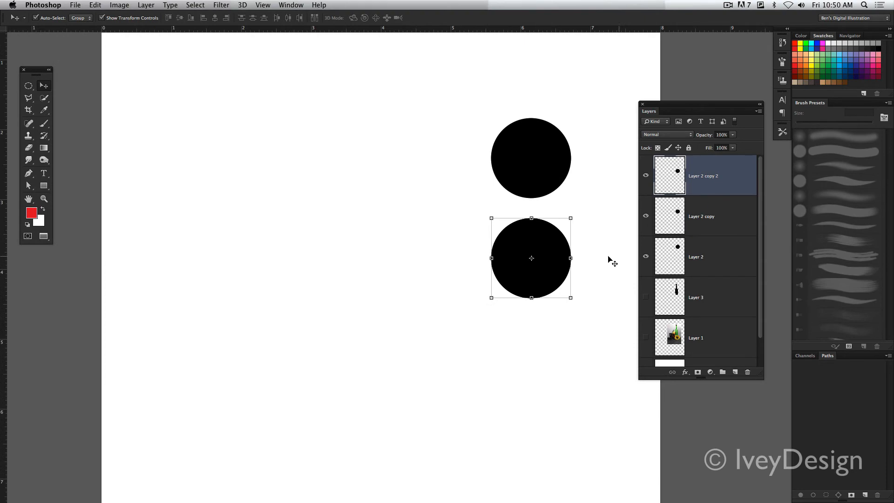
pyautogui.moveTo(550, 248); pyautogui.dragTo(446, 248)
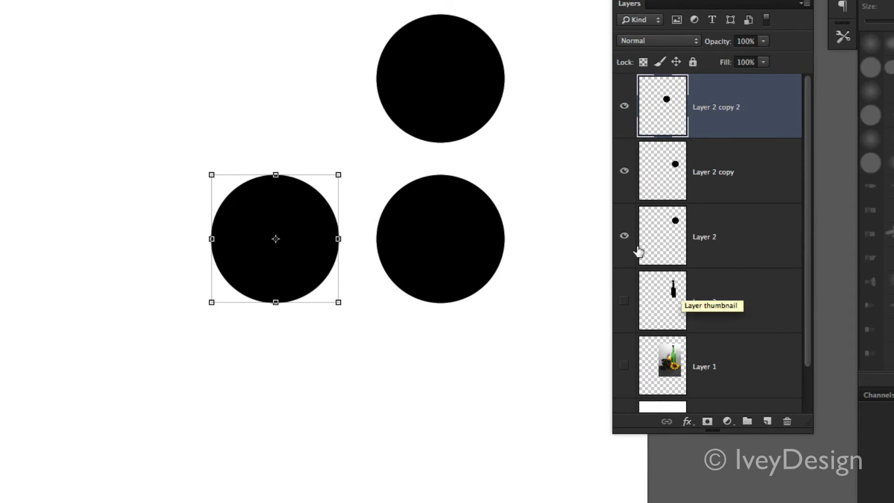
pyautogui.press('super+j')
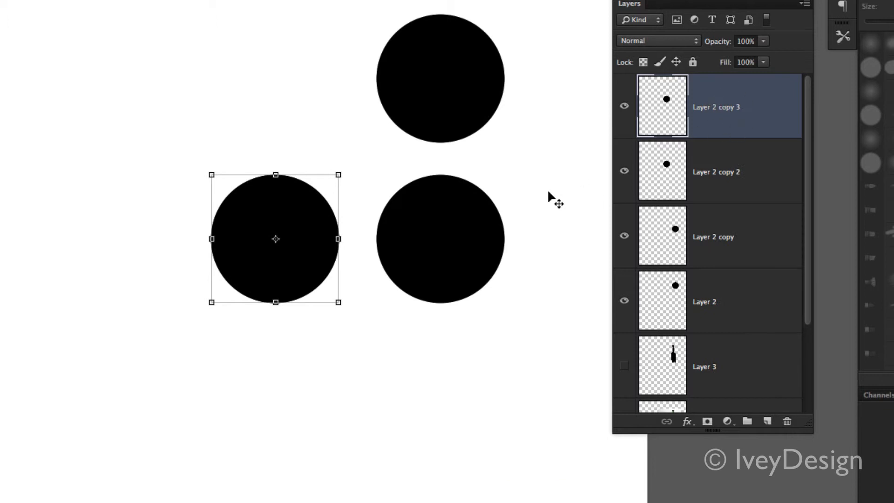
pyautogui.moveTo(305, 212); pyautogui.dragTo(291, 52)
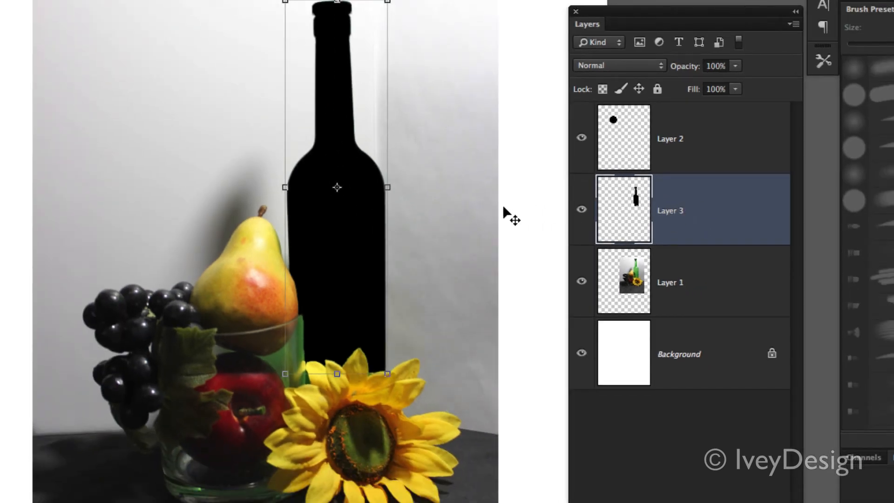
# Step: Delete the black bottle layer, Layer 3, and undo the deletion
pyautogui.press('Delete')
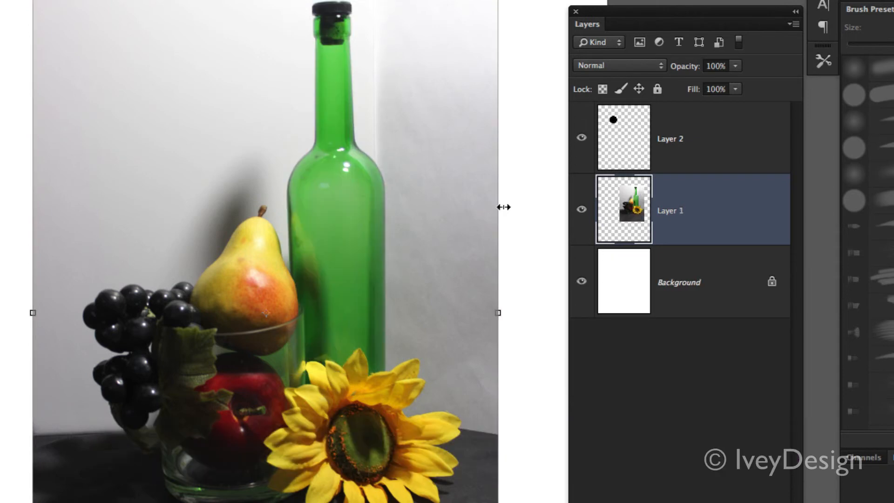
pyautogui.hotkey('ctrl', 'z')
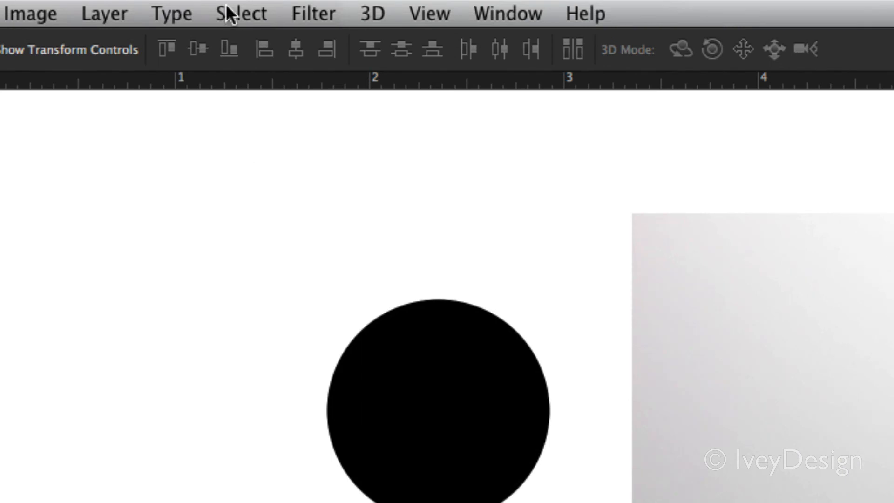
# Step: Select the entire canvas and erase the black bottle's pixels from Layer 3 without removing the layer
pyautogui.click(192, 4)
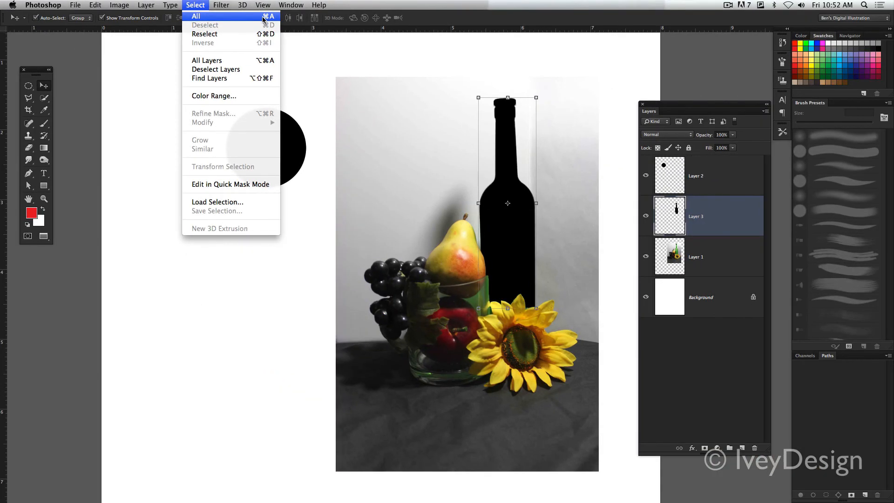
pyautogui.click(429, 43)
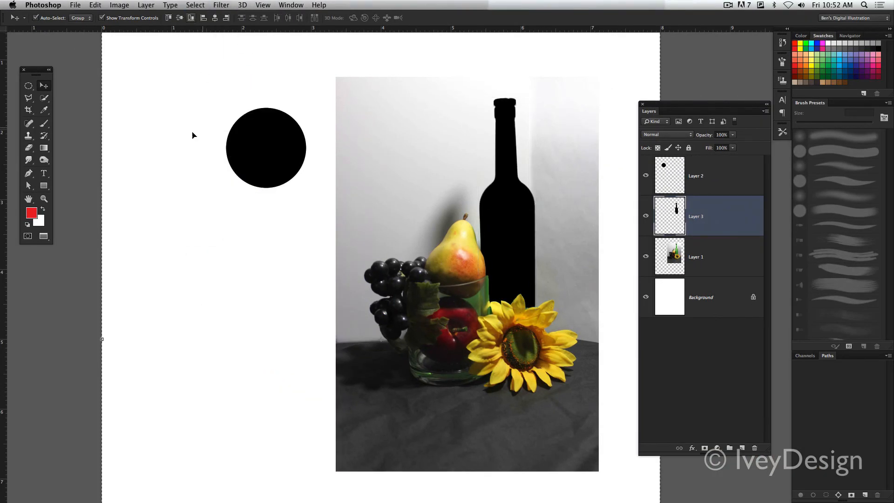
pyautogui.scroll(5, 86, 66)
pyautogui.scroll(-2, 86, 66)
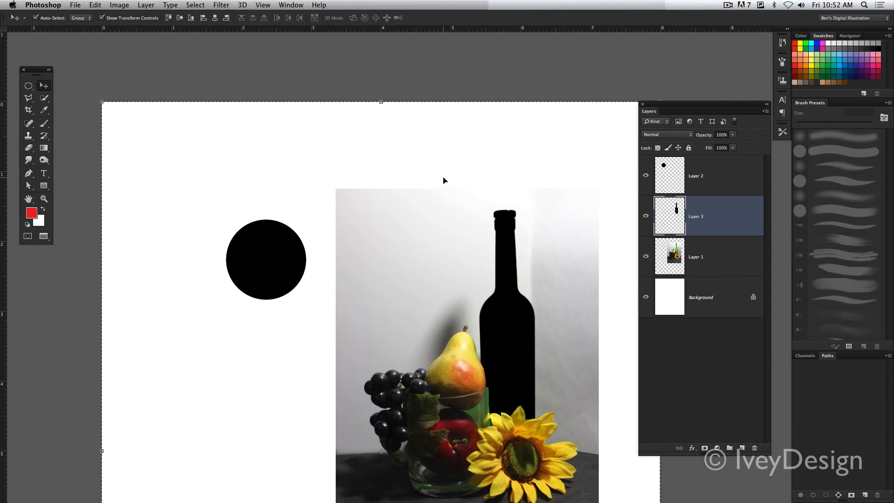
pyautogui.scroll(-2, 486, 181)
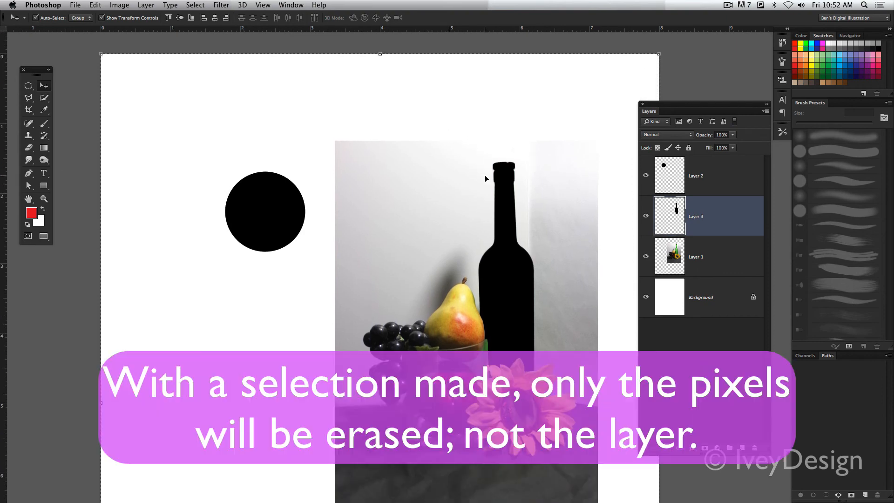
pyautogui.press('Delete')
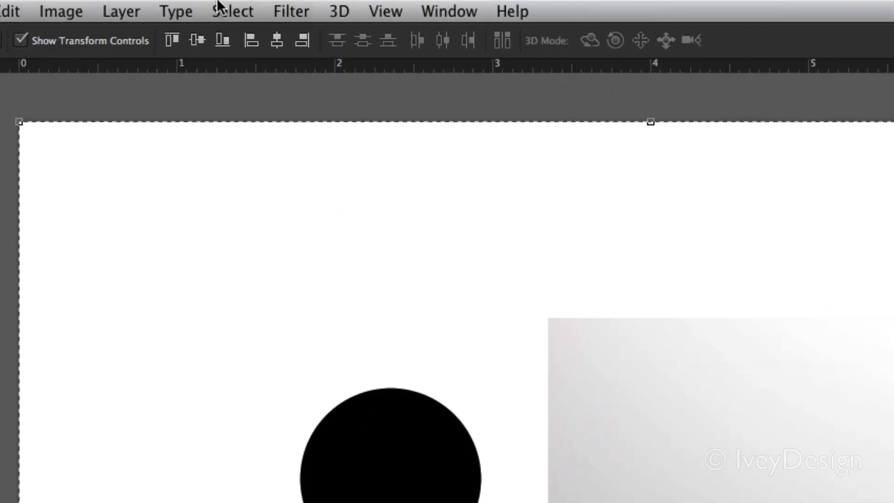
pyautogui.click(192, 5)
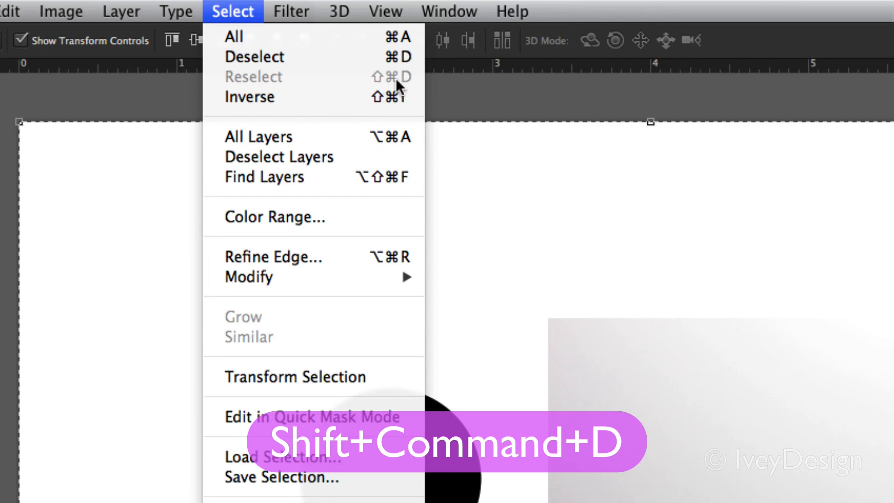
pyautogui.click(238, 10)
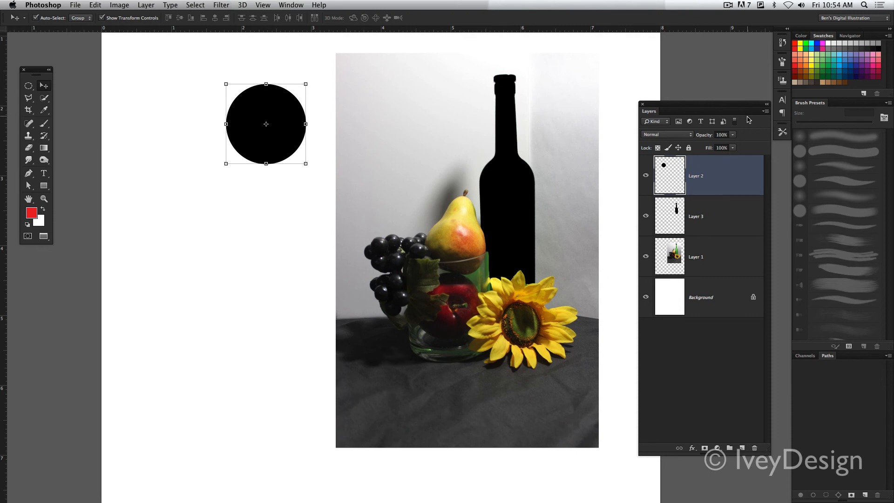
# Step: Move the Layers panel slightly up and make Layer 3, Layer 2 and Layer 1 active in turn
pyautogui.moveTo(721, 107); pyautogui.dragTo(717, 85)
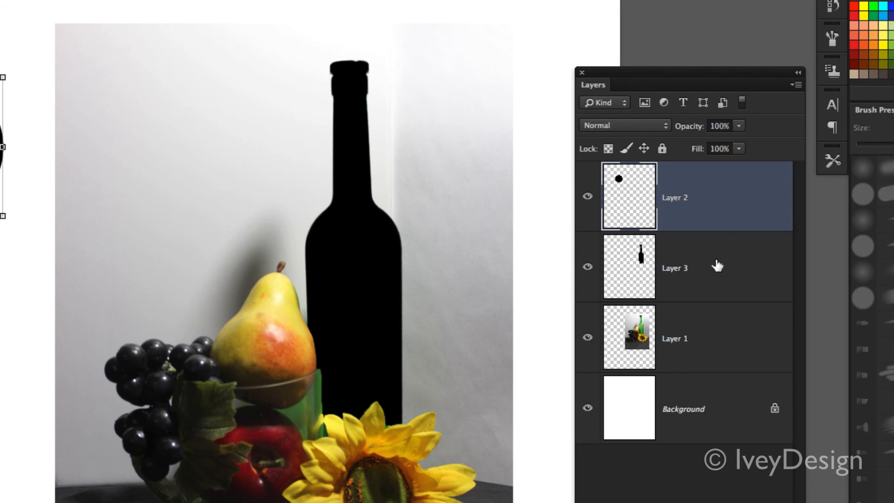
pyautogui.click(715, 277)
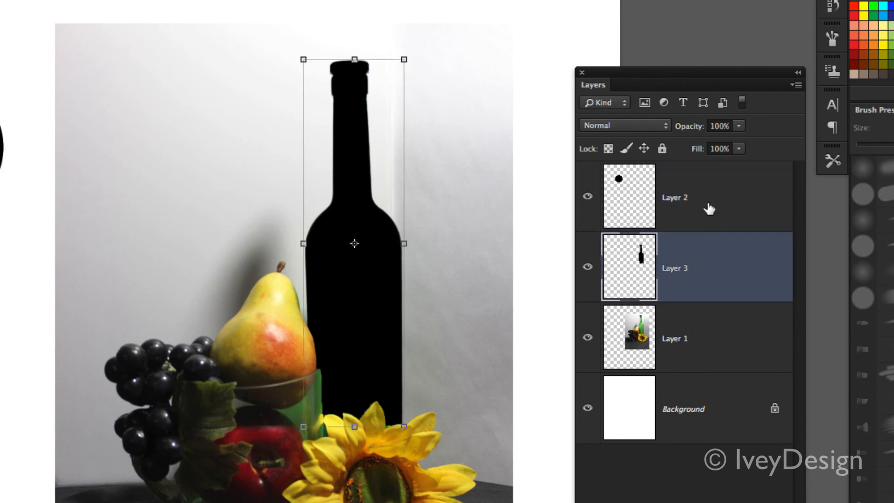
pyautogui.click(708, 206)
pyautogui.click(726, 325)
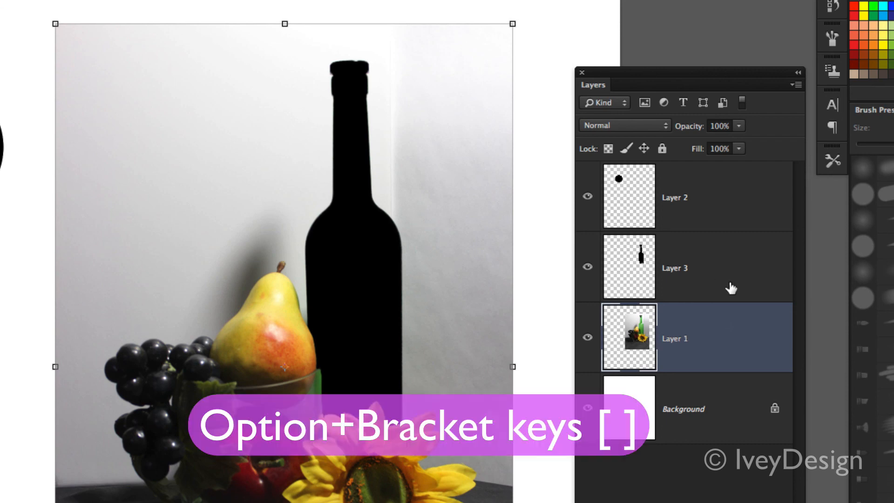
# Step: Cycle the active layer up and down through the layer stack without picking layers individually, finishing on Layer 2
pyautogui.hotkey('alt', ']')
pyautogui.hotkey('alt', '[')
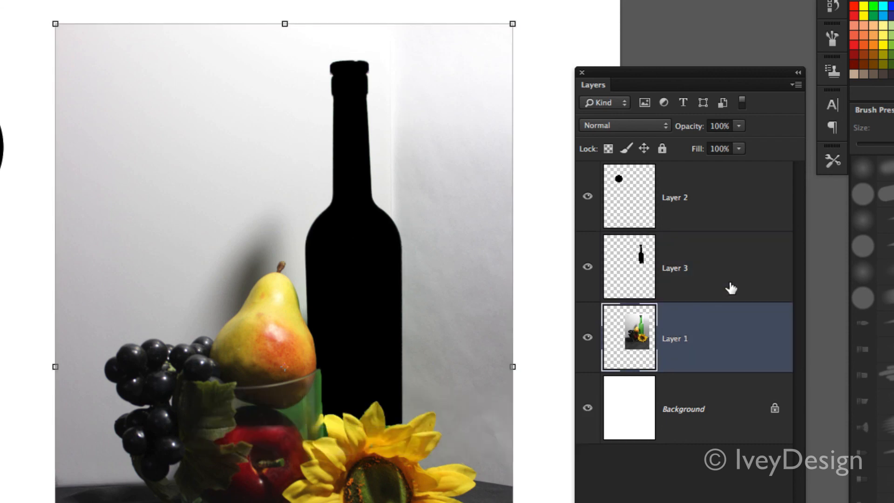
pyautogui.hotkey('alt', ']')
pyautogui.hotkey('alt', ']')
pyautogui.hotkey('alt', ']')
pyautogui.hotkey('alt', ']')
pyautogui.hotkey('alt', ']')
pyautogui.hotkey('alt', ']')
pyautogui.hotkey('alt', '[')
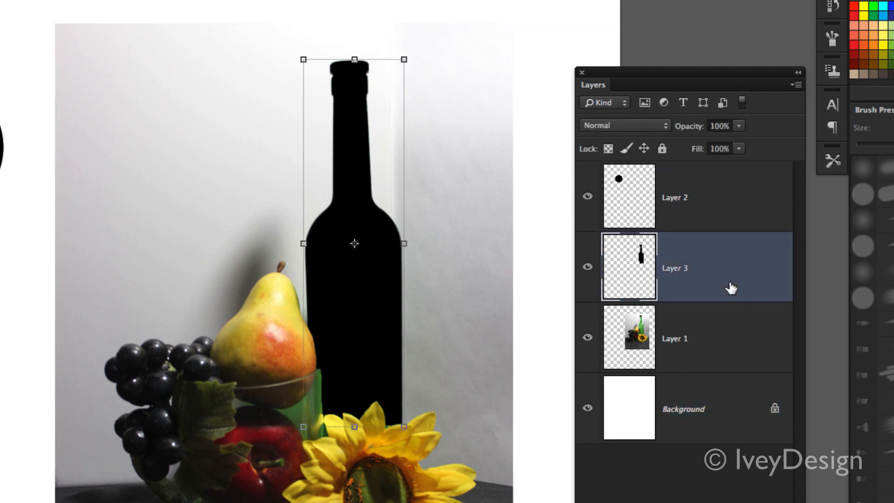
pyautogui.hotkey('alt', '[')
pyautogui.hotkey('alt', '[')
pyautogui.hotkey('alt', ']')
pyautogui.hotkey('alt', ']')
pyautogui.hotkey('alt', ']')
pyautogui.hotkey('alt', '[')
pyautogui.hotkey('alt', '[')
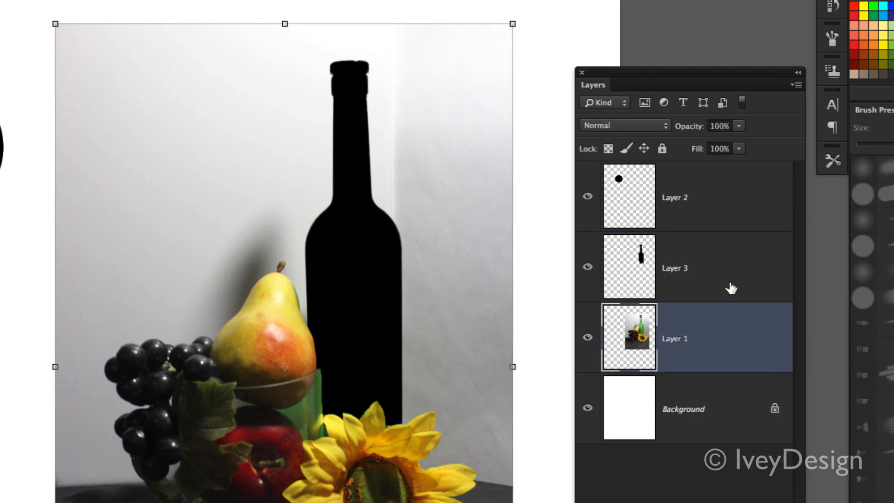
pyautogui.hotkey('alt', '[')
pyautogui.hotkey('alt', ']')
pyautogui.hotkey('alt', ']')
pyautogui.hotkey('alt', ']')
pyautogui.hotkey('alt', '[')
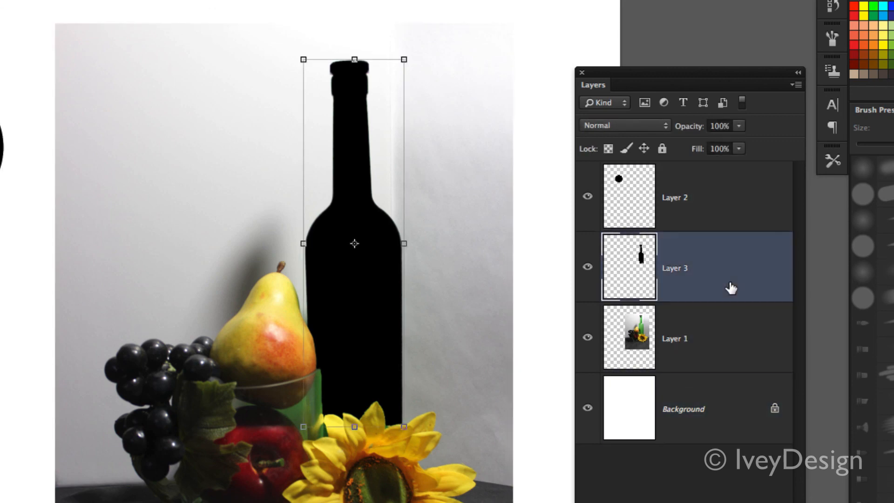
pyautogui.hotkey('alt', '[')
pyautogui.hotkey('alt', ']')
pyautogui.hotkey('alt', ']')
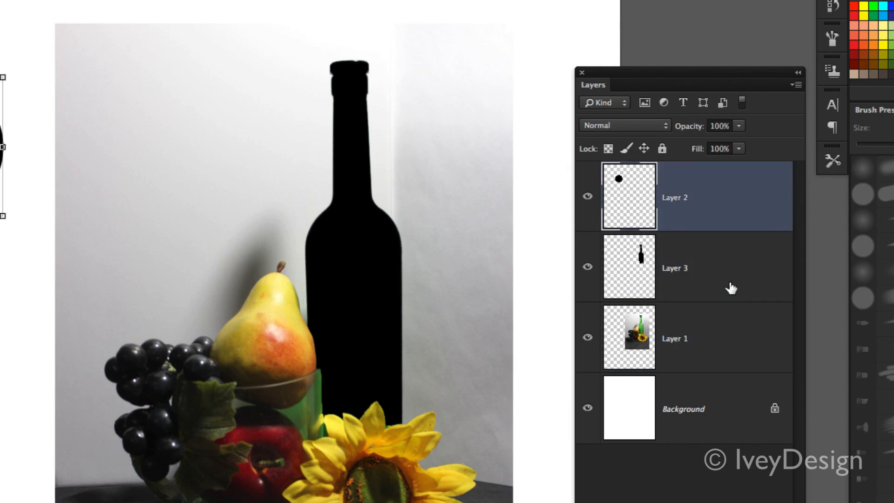